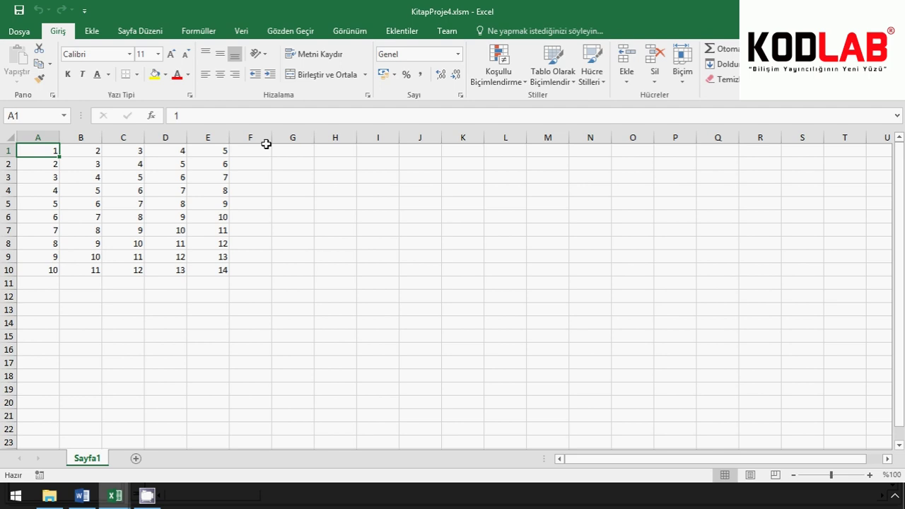
Inspect the formulas in cells B2, C2, D2 and E3
{"action": "left_click", "coordinate": [92, 160]}
{"action": "left_click", "coordinate": [124, 161]}
{"action": "left_click", "coordinate": [156, 166]}
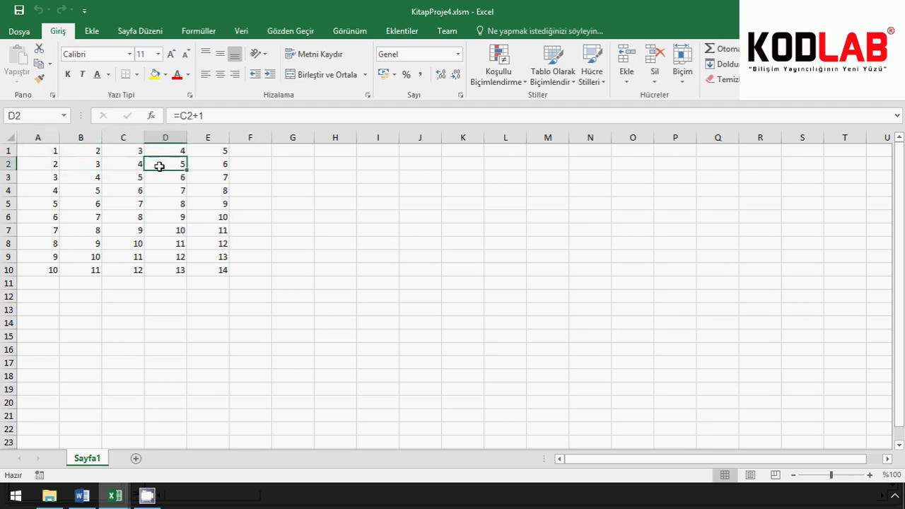
{"action": "left_click", "coordinate": [198, 179]}
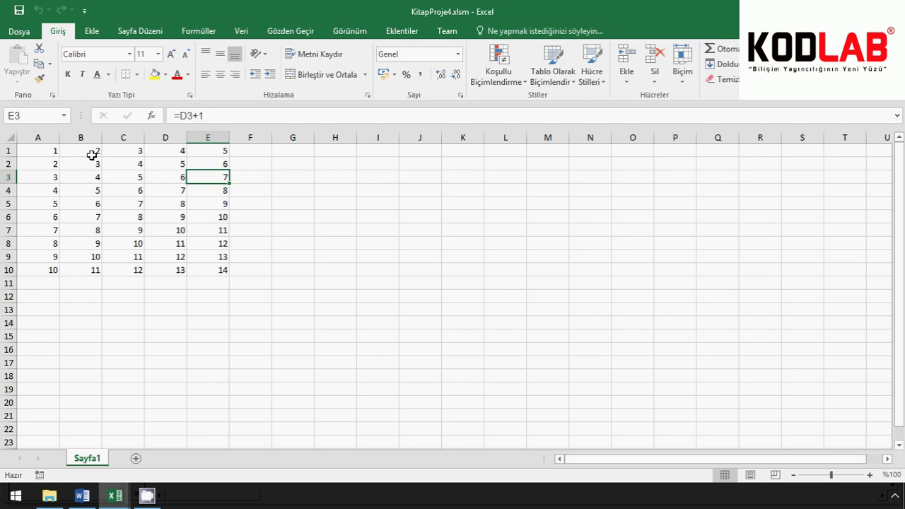
In the macro, declare bolge As Range and set it to Me.Range("B1:B10")
{"action": "key", "text": "alt+F11"}
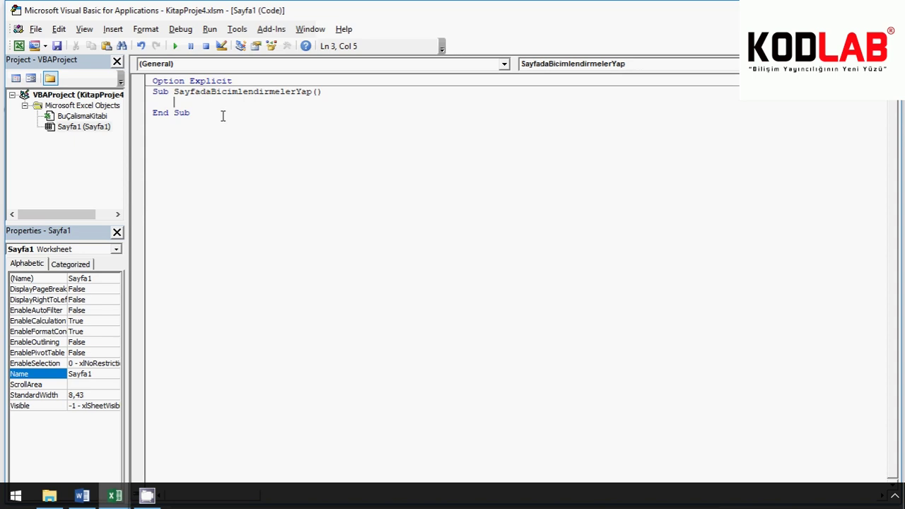
{"action": "type", "text": "Dim bo"}
{"action": "type", "text": "lge As "}
{"action": "type", "text": "range"}
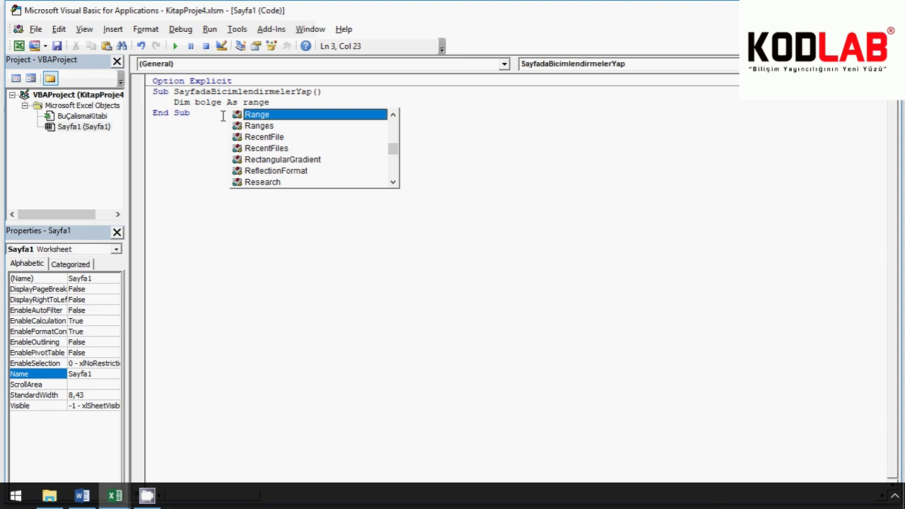
{"action": "key", "text": "Return"}
{"action": "type", "text": "S"}
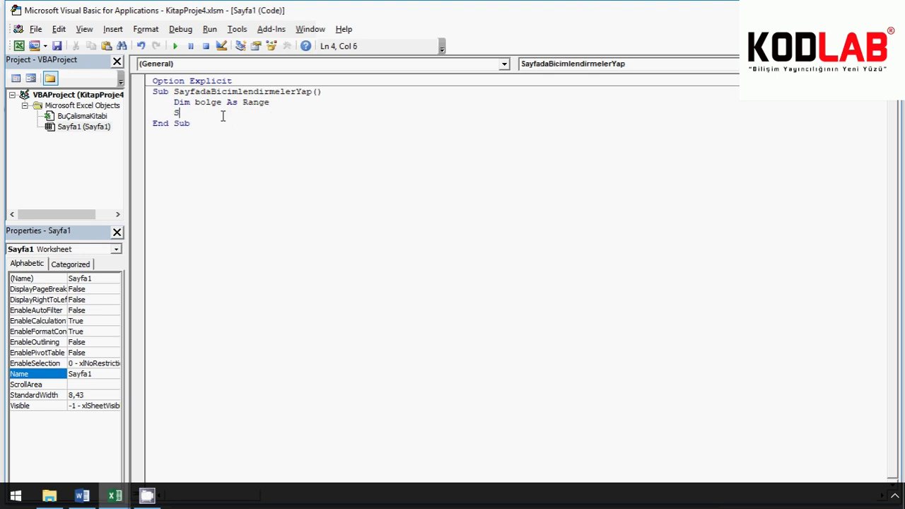
{"action": "type", "text": "et bolg"}
{"action": "type", "text": "e = M"}
{"action": "type", "text": "e.rang"}
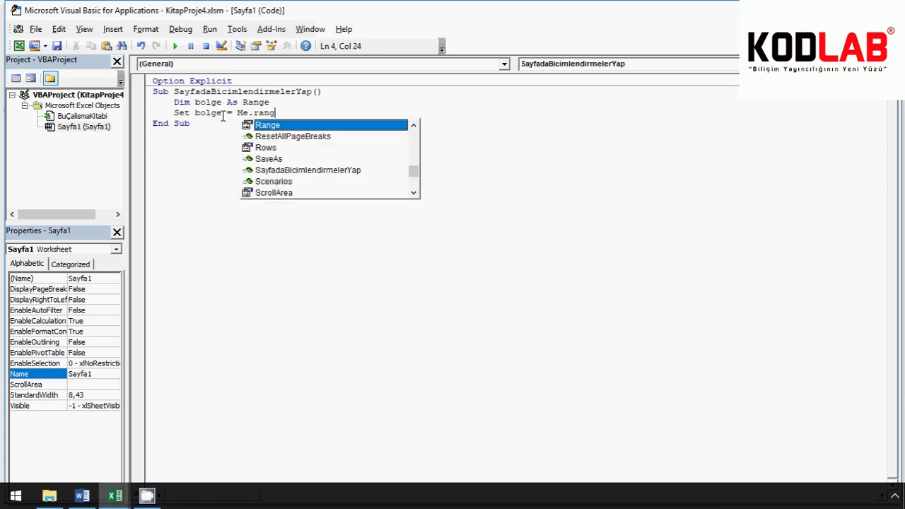
{"action": "type", "text": "e("}
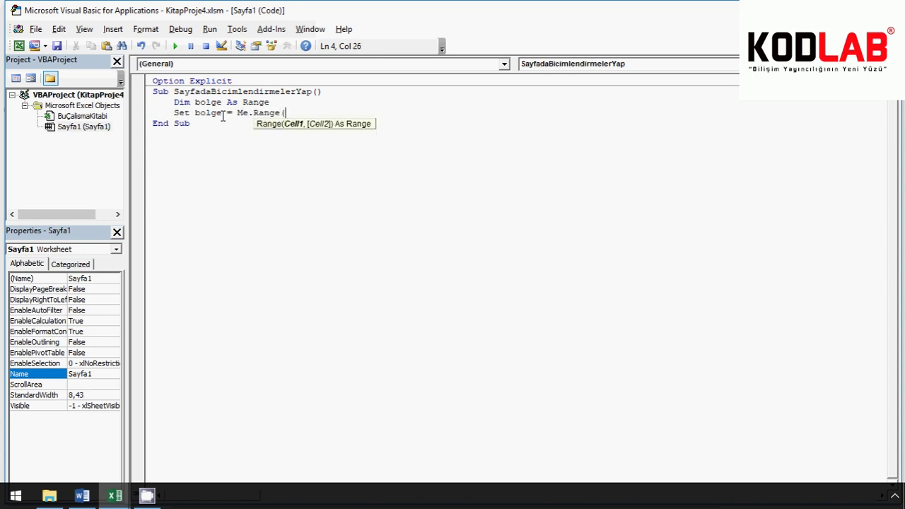
{"action": "type", "text": "\"B"}
{"action": "type", "text": "1:B1"}
{"action": "type", "text": "0\")"}
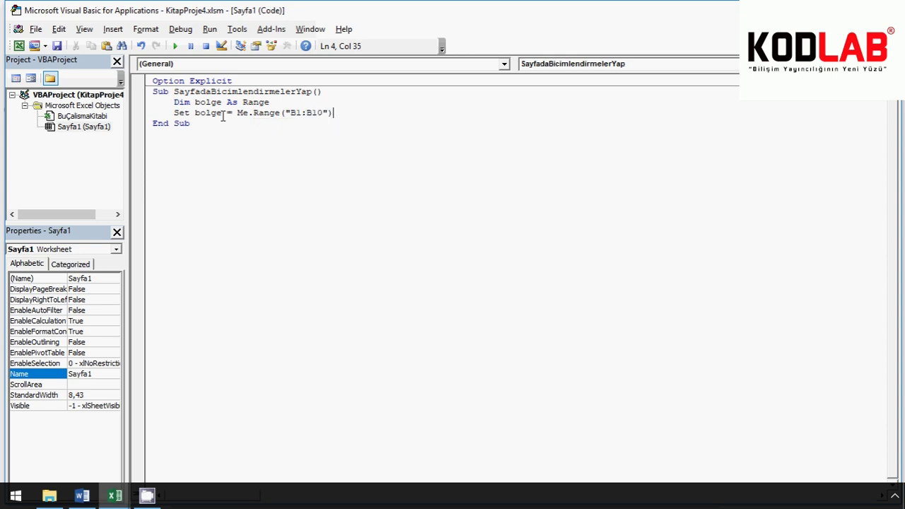
{"action": "key", "text": "Return"}
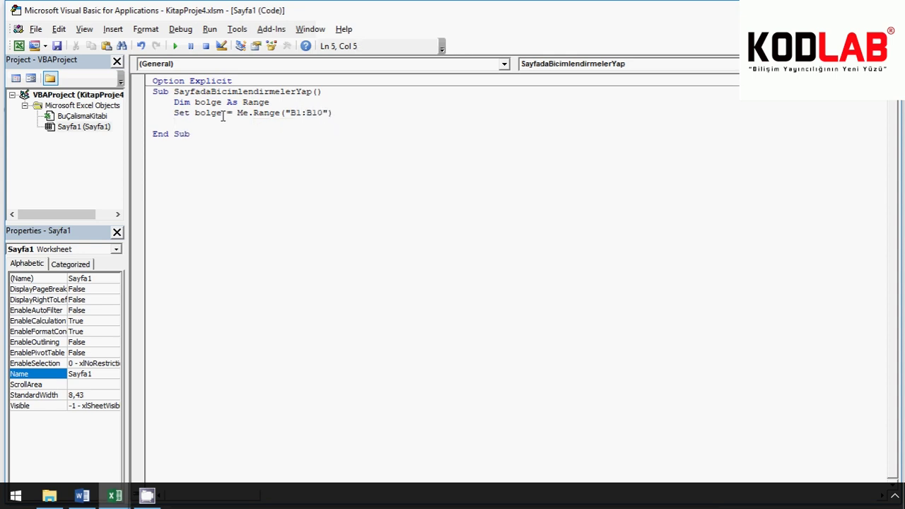
Add the line bolge.Borders.Weight = xlMedium to the macro
{"action": "type", "text": "bolge."}
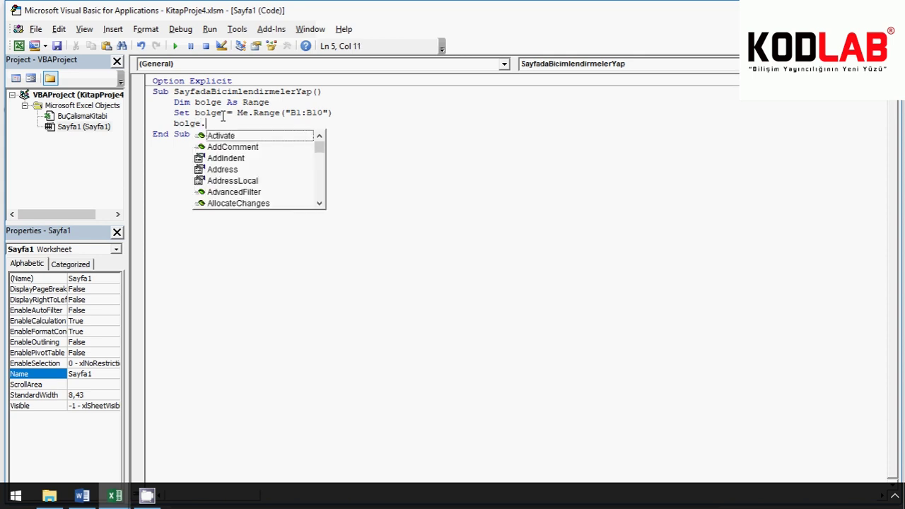
{"action": "type", "text": "Bord"}
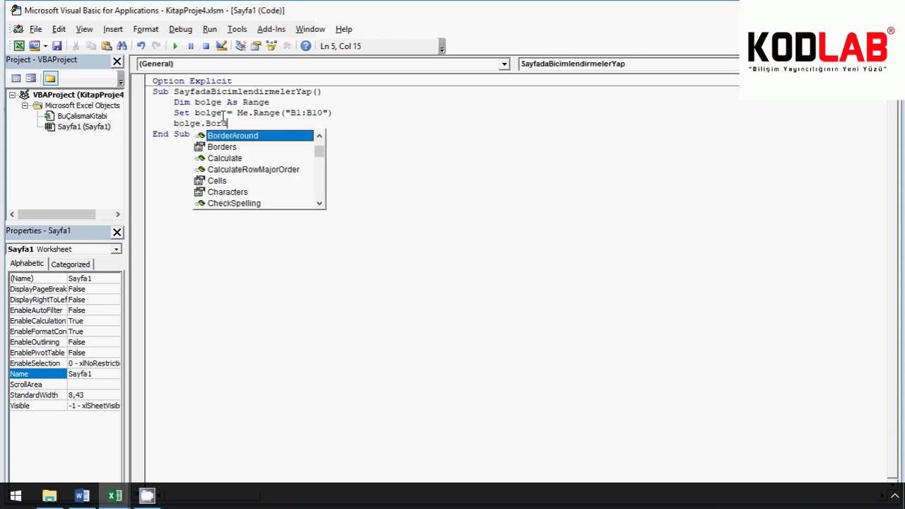
{"action": "type", "text": "ers"}
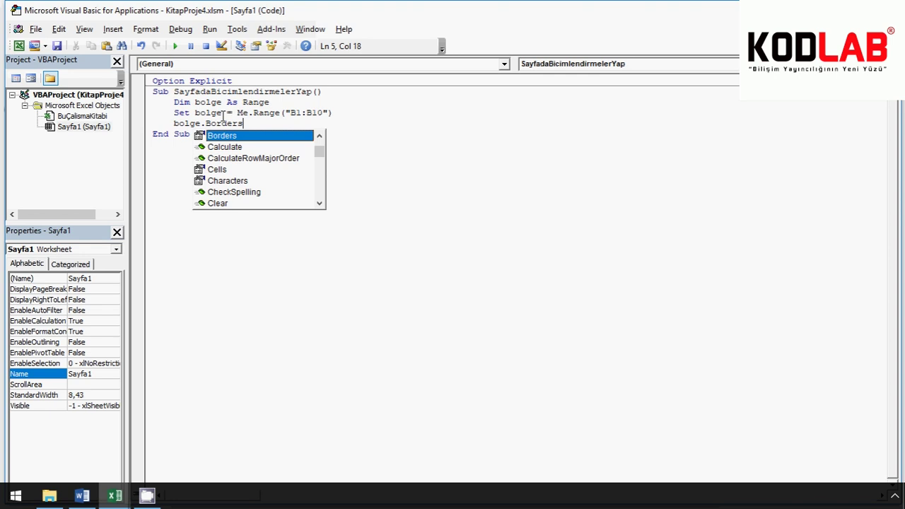
{"action": "type", "text": ".Wei"}
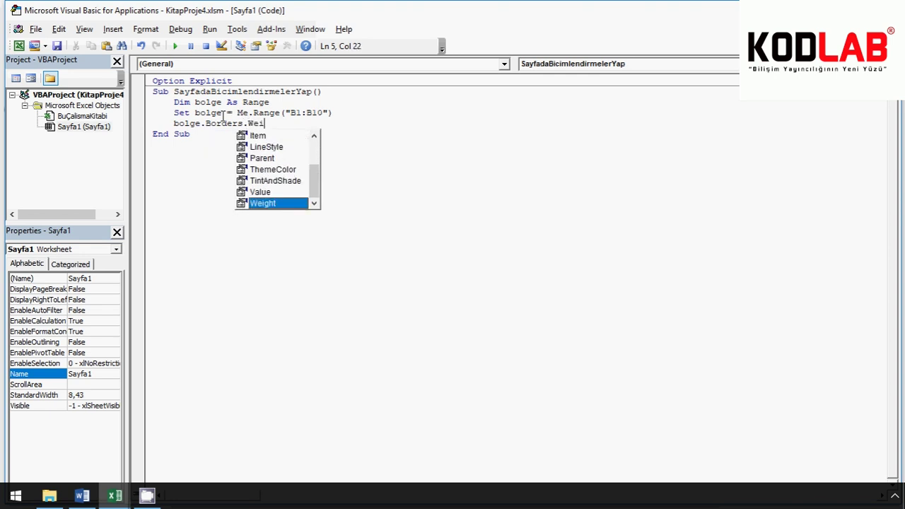
{"action": "type", "text": "ght"}
{"action": "type", "text": " ="}
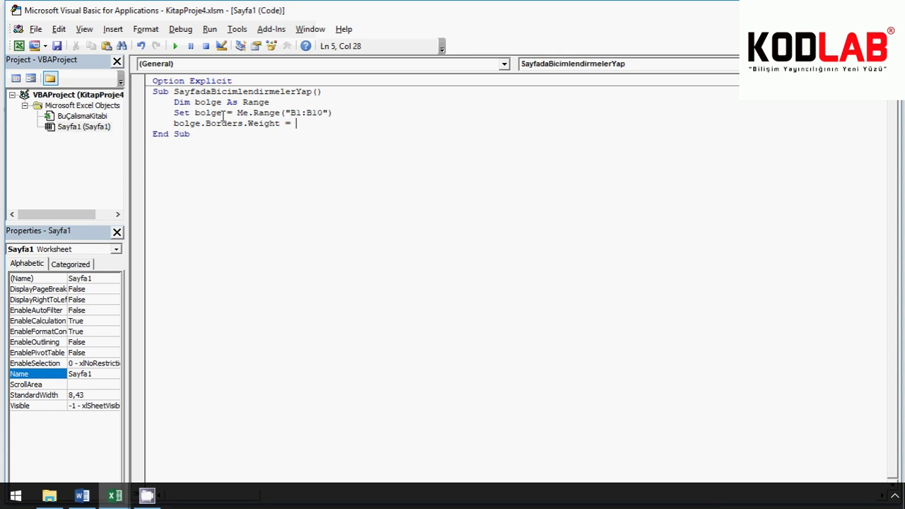
{"action": "type", "text": "x"}
{"action": "type", "text": "l"}
{"action": "type", "text": "M"}
{"action": "type", "text": "edium"}
Run the macro and check the new medium borders on B1:B10 in Excel
{"action": "left_click", "coordinate": [176, 49]}
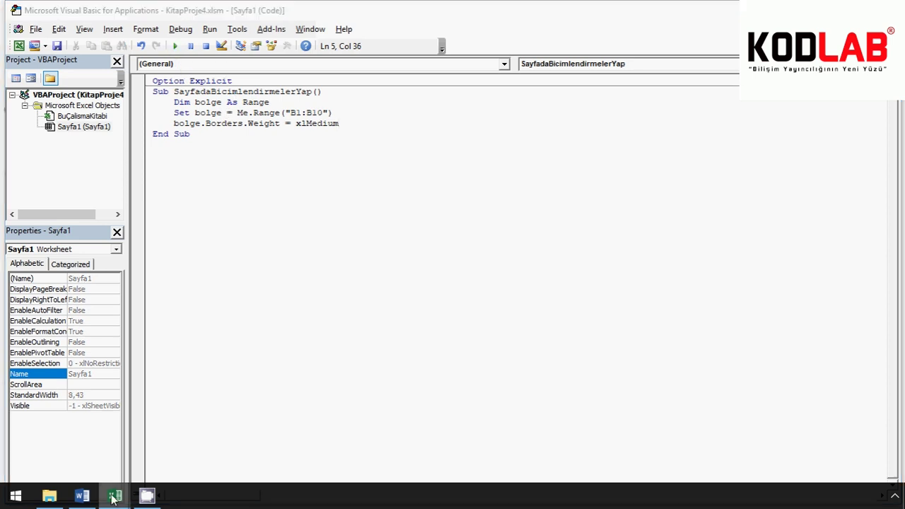
{"action": "mouse_move", "coordinate": [113, 493]}
{"action": "left_click", "coordinate": [90, 449]}
{"action": "left_click_drag", "start_coordinate": [87, 152], "coordinate": [89, 275]}
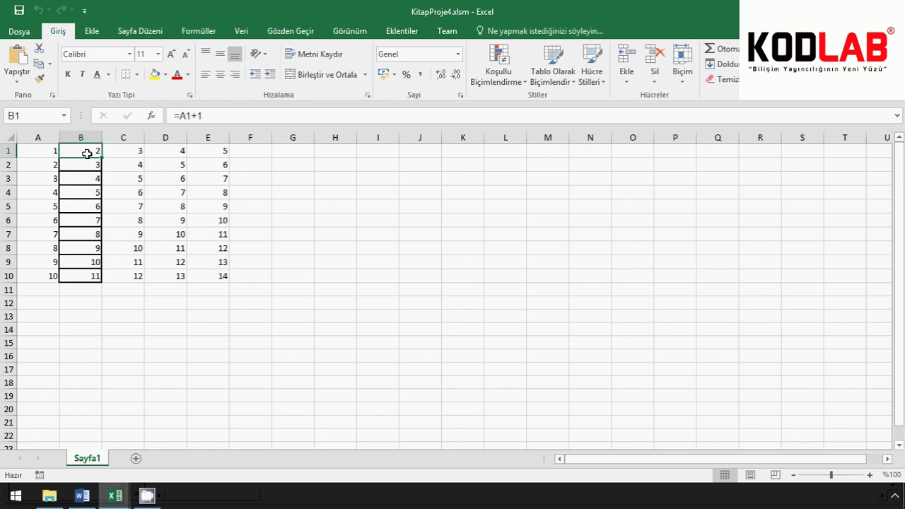
{"action": "left_click", "coordinate": [90, 247]}
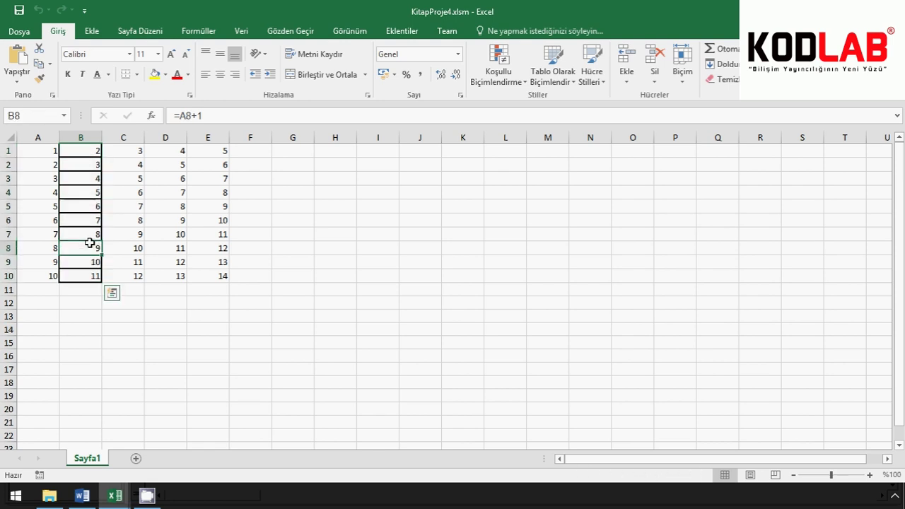
{"action": "left_click", "coordinate": [87, 206]}
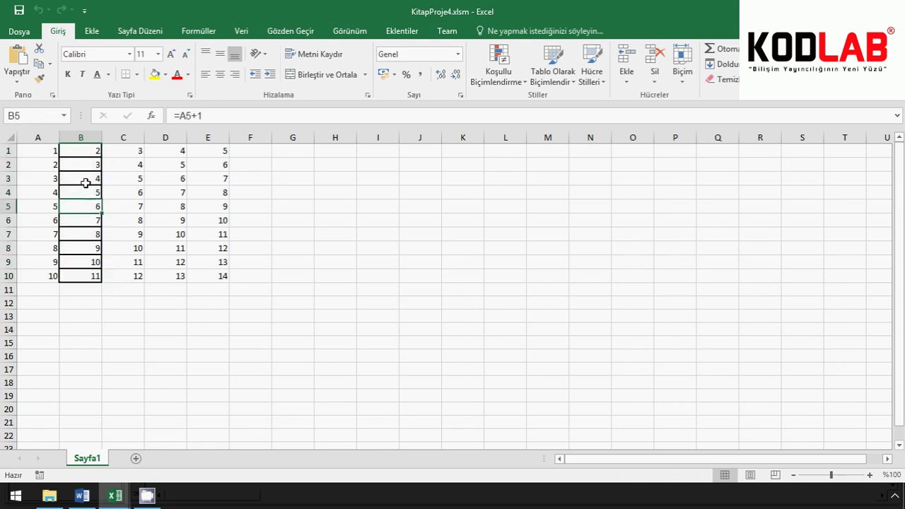
Add the line bolge.Borders(xlEdgeBottom).Color = rgbRed to the macro
{"action": "key", "text": "alt+F11"}
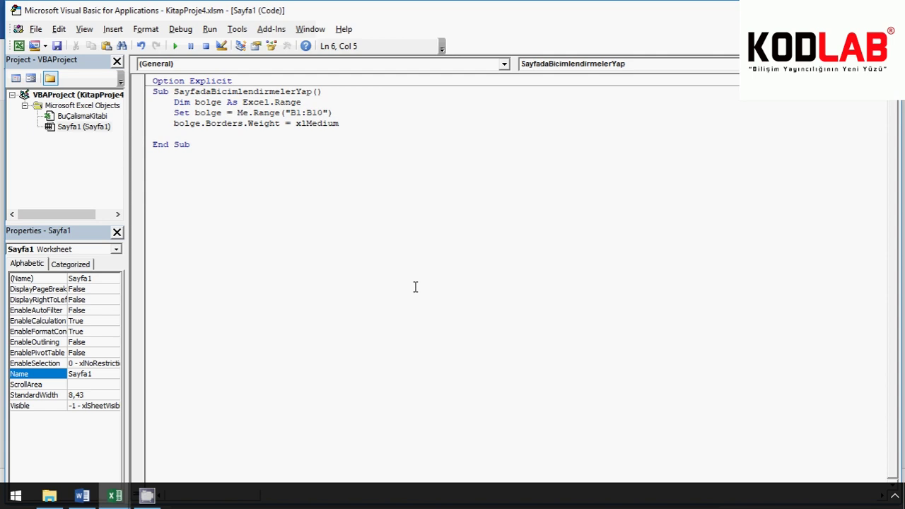
{"action": "type", "text": "bolge"}
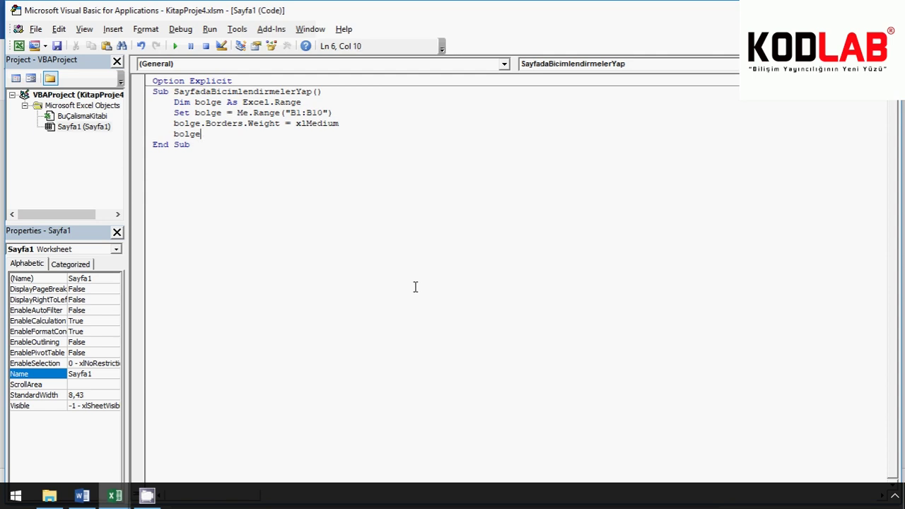
{"action": "type", "text": ".Bord"}
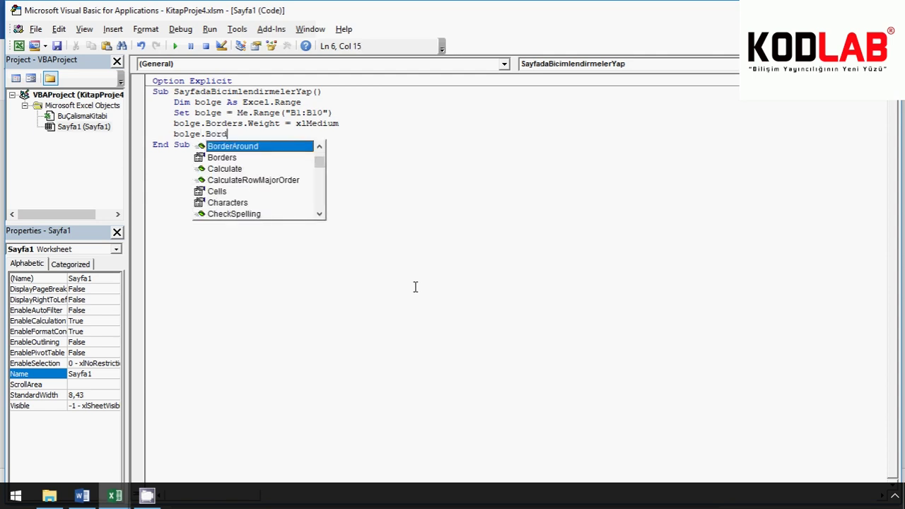
{"action": "type", "text": "ers"}
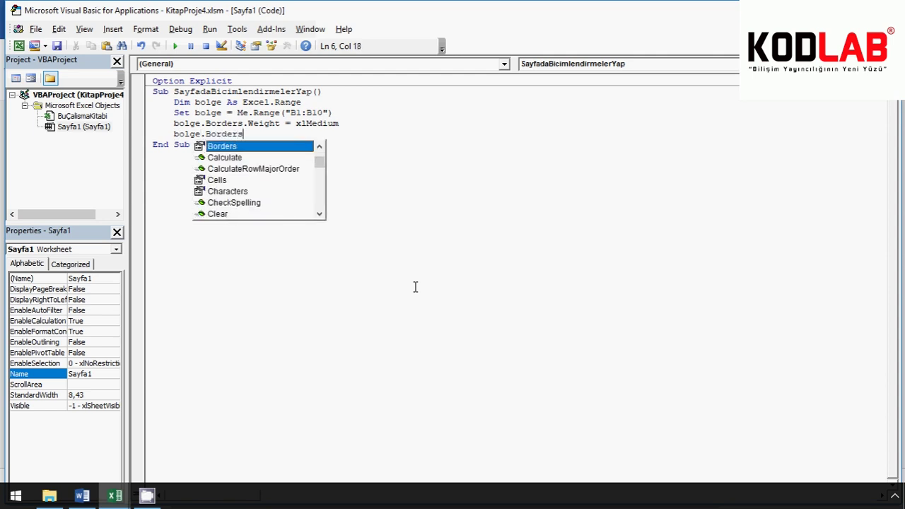
{"action": "type", "text": "("}
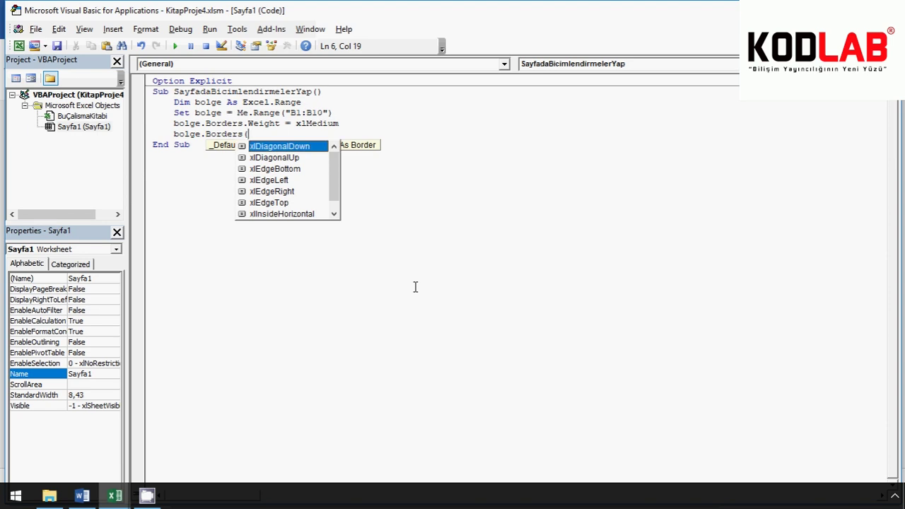
{"action": "key", "text": "Down"}
{"action": "key", "text": "Down"}
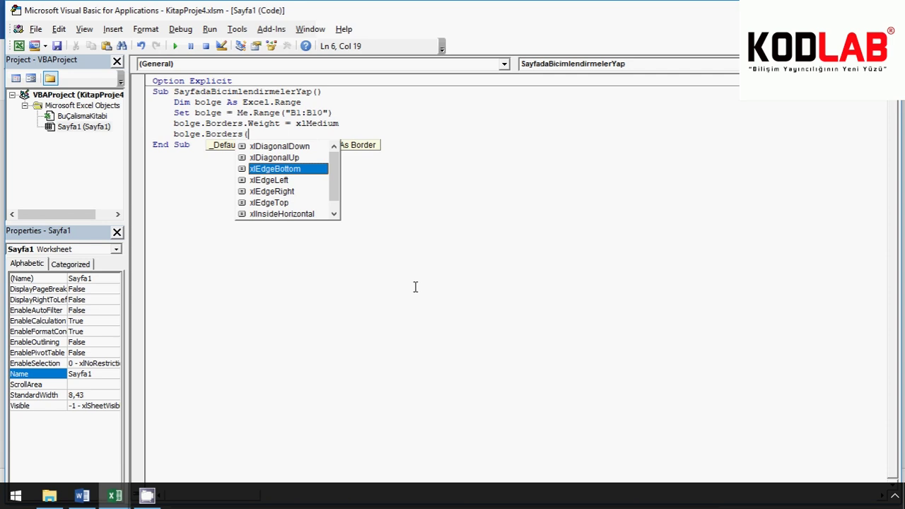
{"action": "key", "text": "Tab"}
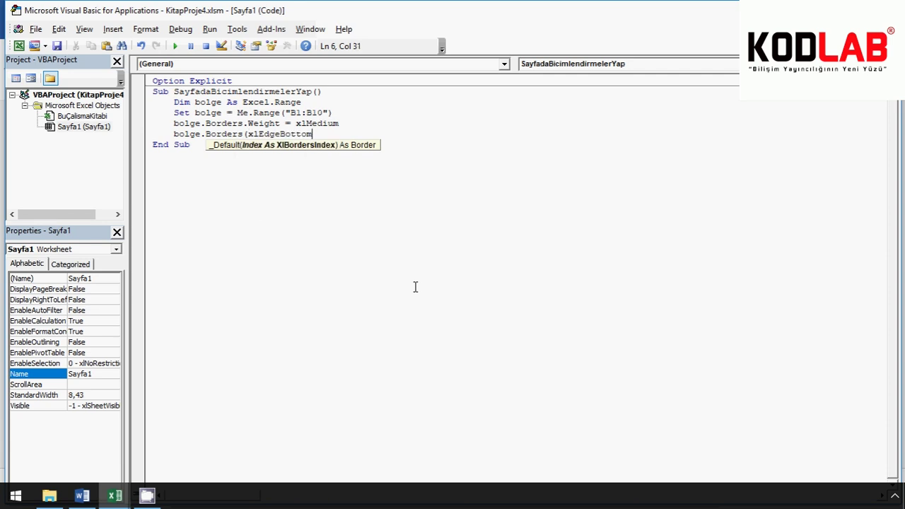
{"action": "type", "text": ")."}
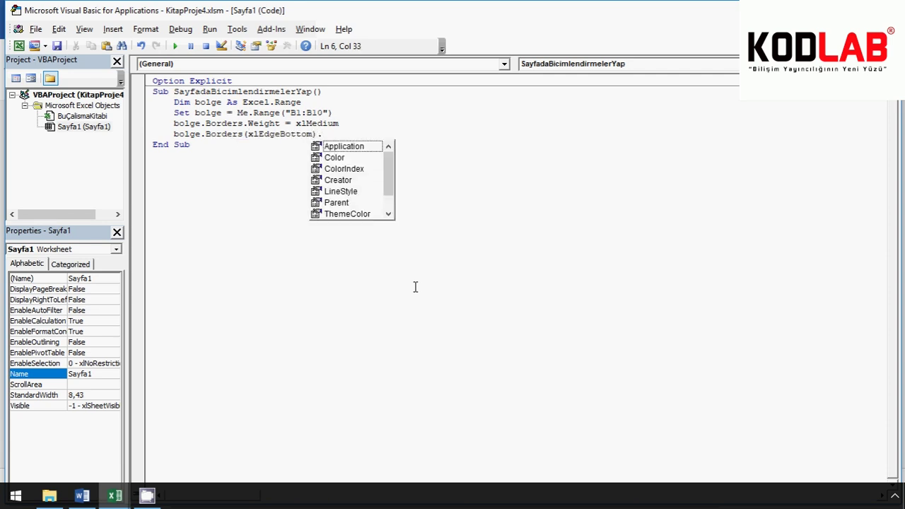
{"action": "type", "text": "C"}
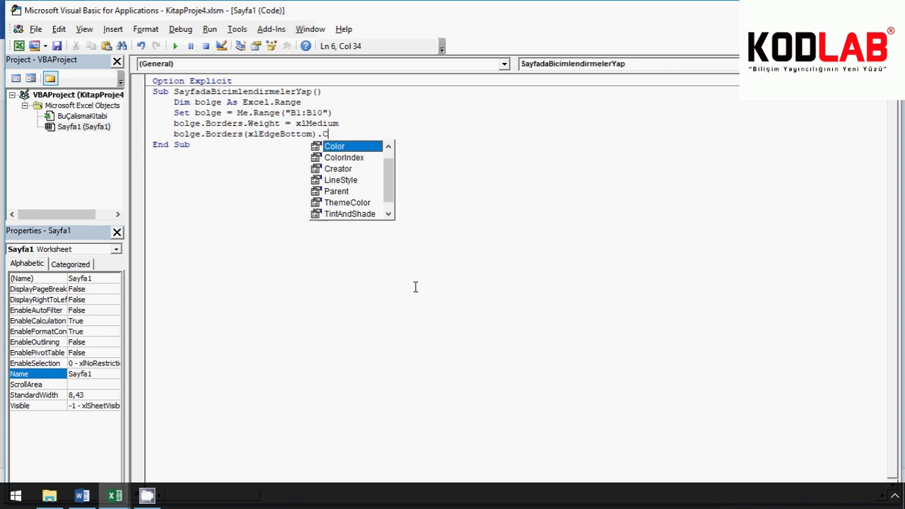
{"action": "type", "text": "olor "}
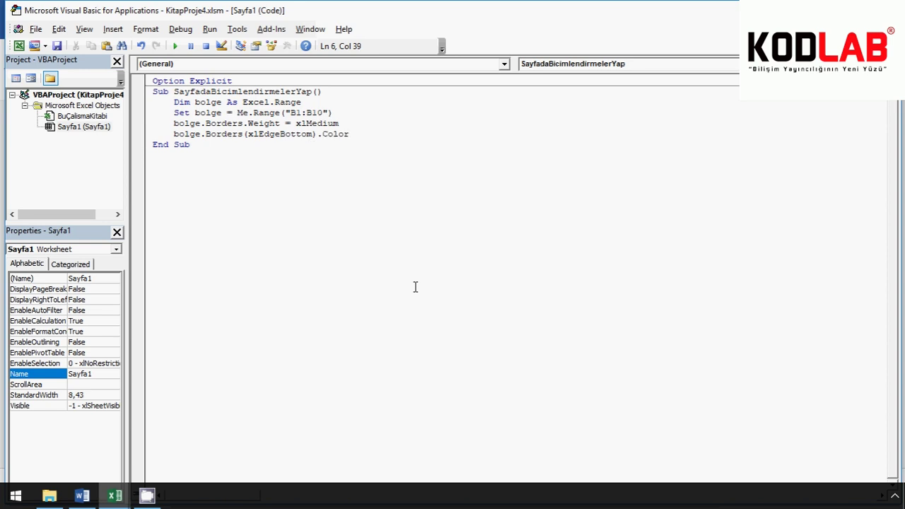
{"action": "type", "text": "= "}
{"action": "type", "text": "rg"}
{"action": "type", "text": "b"}
{"action": "type", "text": "Red"}
Run the macro and inspect B1:B10's thick borders and red bottom edge in Excel
{"action": "left_click", "coordinate": [174, 45]}
{"action": "mouse_move", "coordinate": [115, 495]}
{"action": "left_click", "coordinate": [94, 446]}
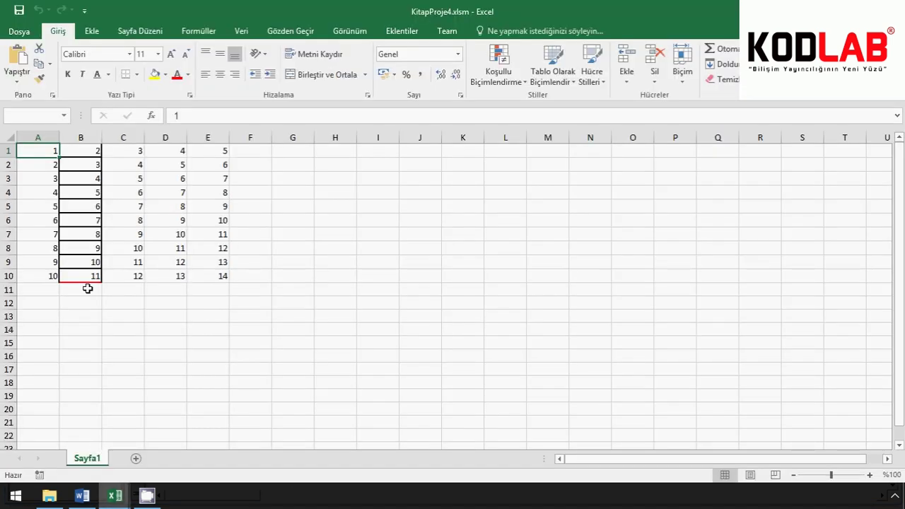
{"action": "left_click_drag", "start_coordinate": [87, 150], "coordinate": [87, 276]}
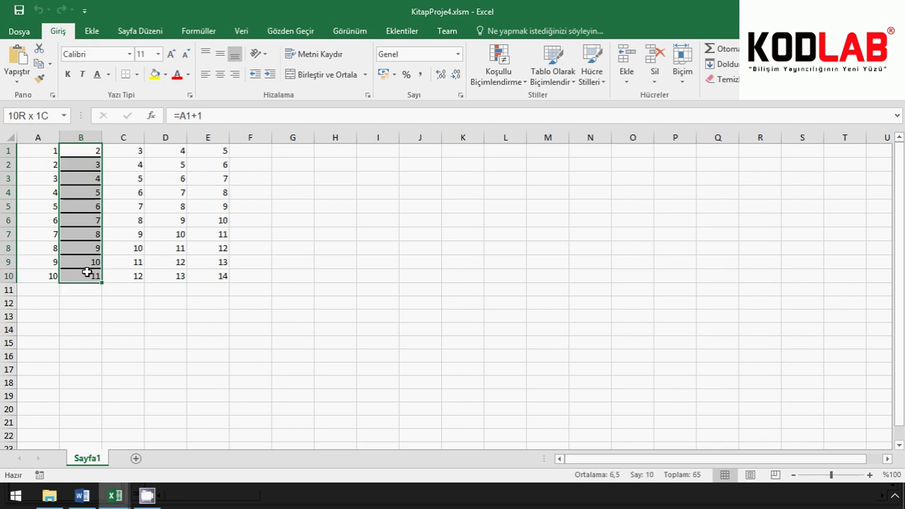
{"action": "left_click", "coordinate": [88, 287]}
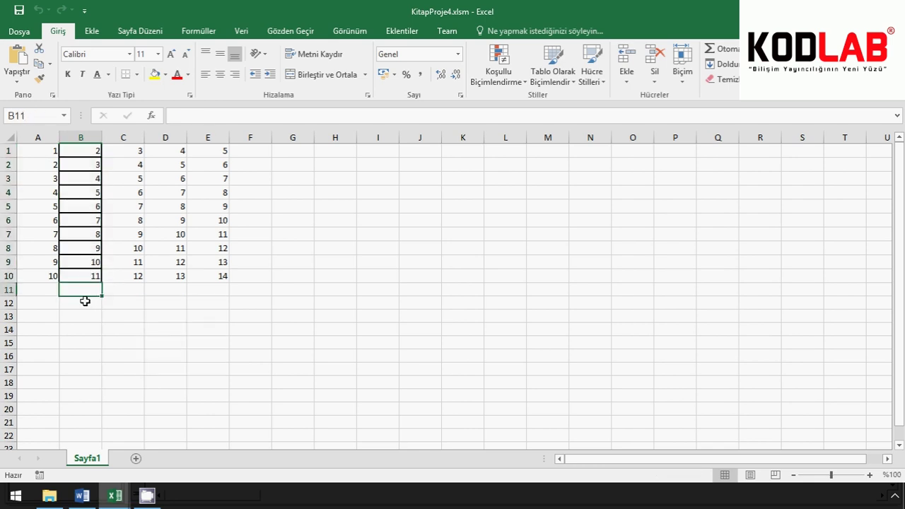
{"action": "left_click", "coordinate": [85, 301]}
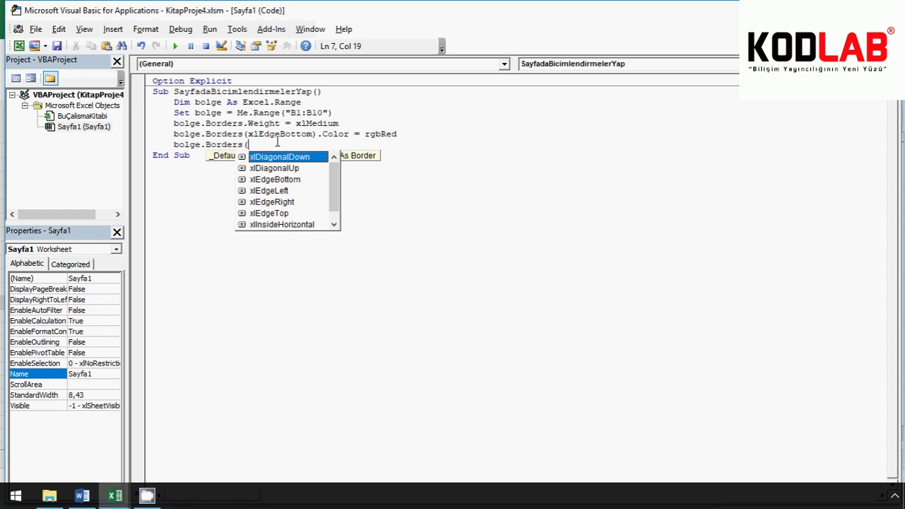
Add bolge.Borders(xlInsideHorizontal).Color = RGB(255, 255, 100) to the macro
{"action": "key", "text": "Down"}
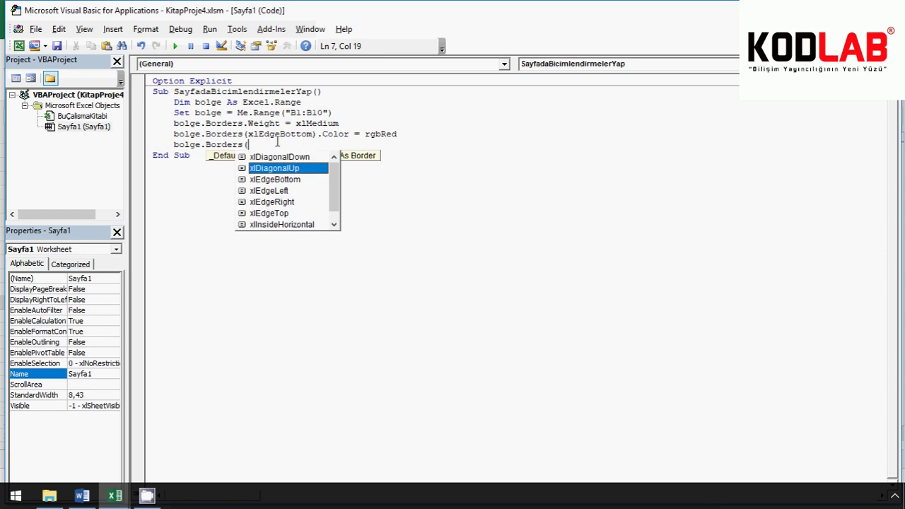
{"action": "key", "text": "Down"}
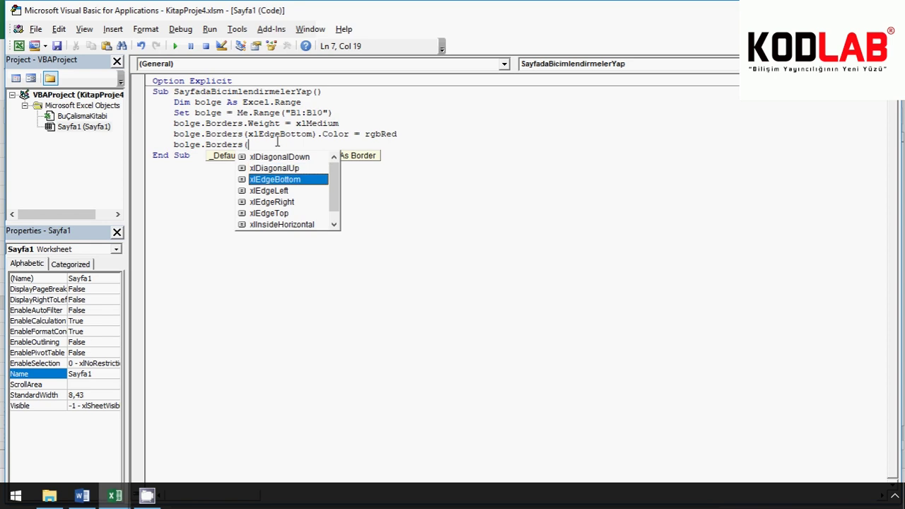
{"action": "key", "text": "Down"}
{"action": "key", "text": "Down"}
{"action": "key", "text": "Down"}
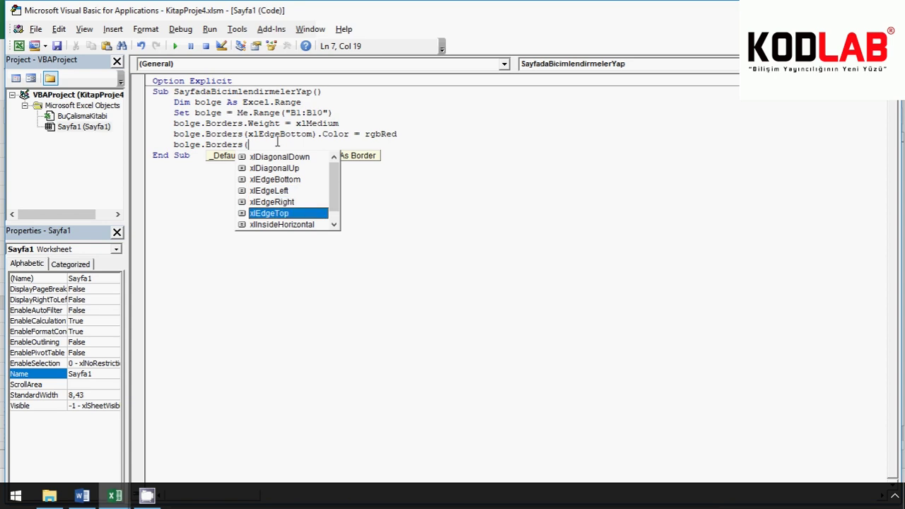
{"action": "key", "text": "Down"}
{"action": "key", "text": "Down"}
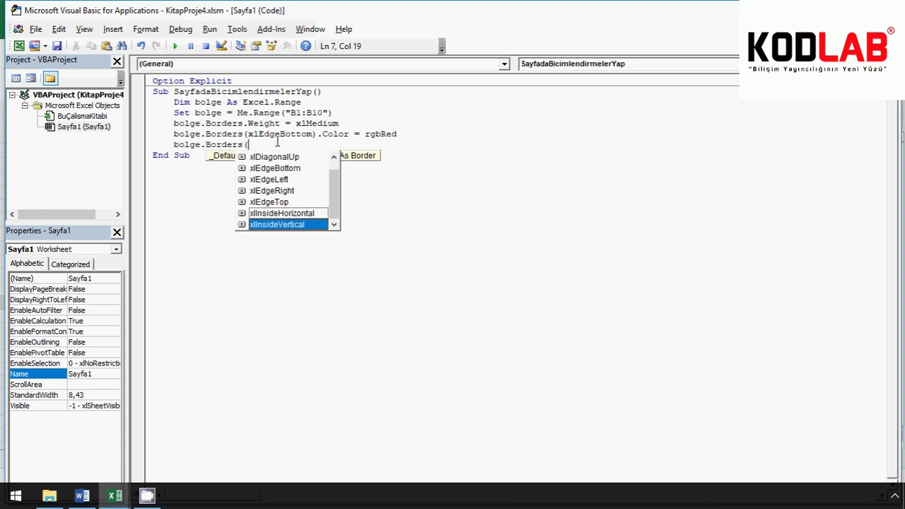
{"action": "key", "text": "Up"}
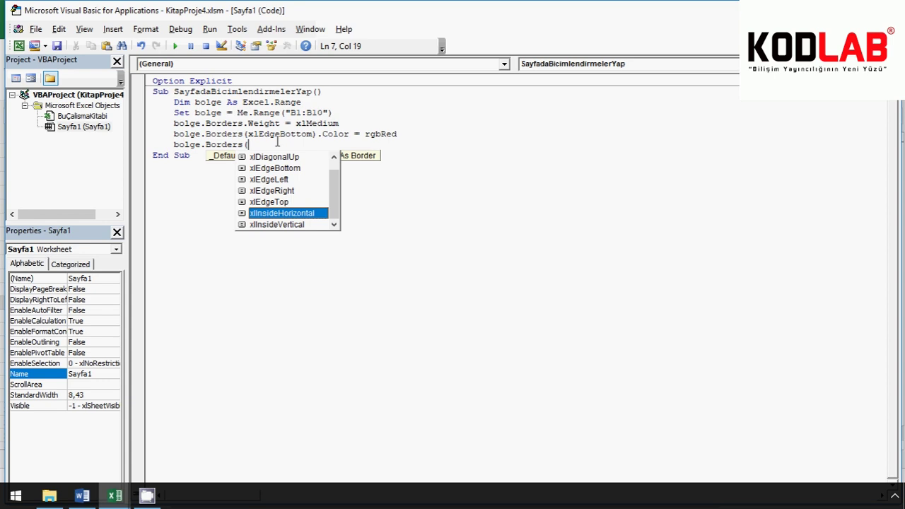
{"action": "key", "text": "Tab"}
{"action": "type", "text": ")"}
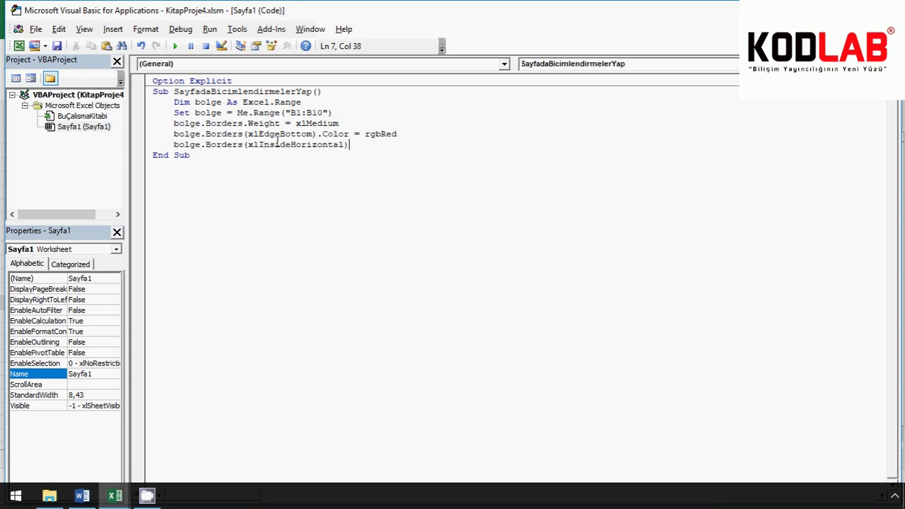
{"action": "type", "text": ".Color"}
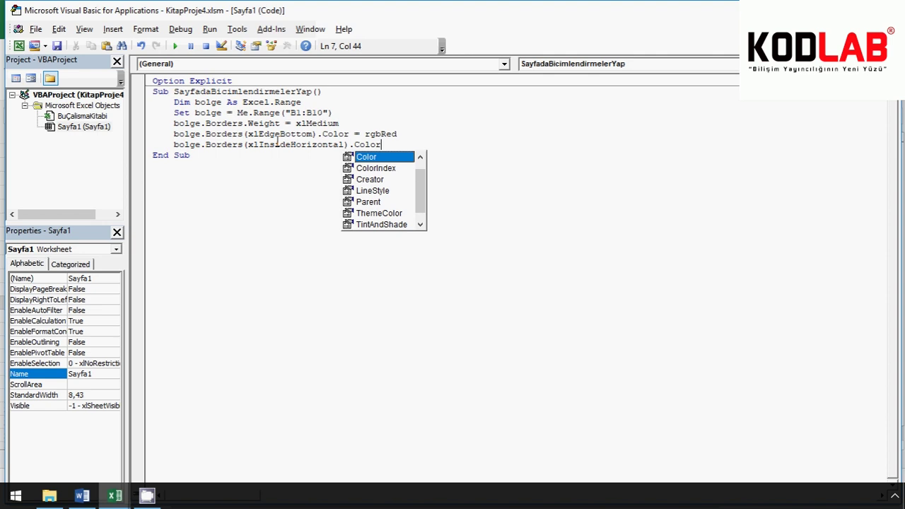
{"action": "type", "text": " ="}
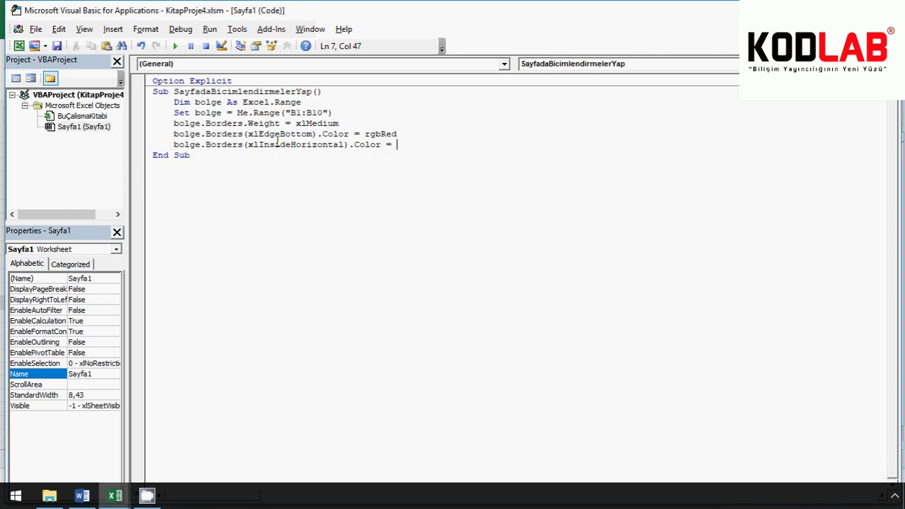
{"action": "type", "text": " RGB"}
{"action": "type", "text": "("}
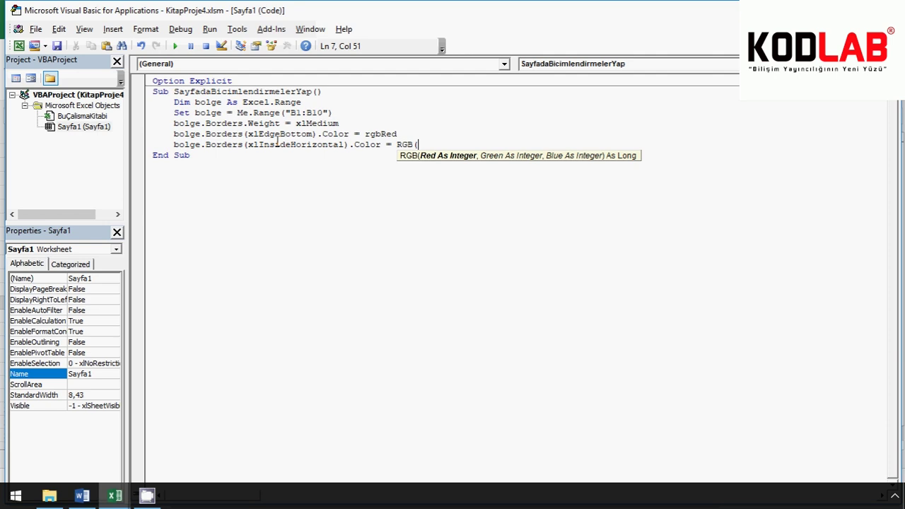
{"action": "type", "text": "255"}
{"action": "type", "text": ", "}
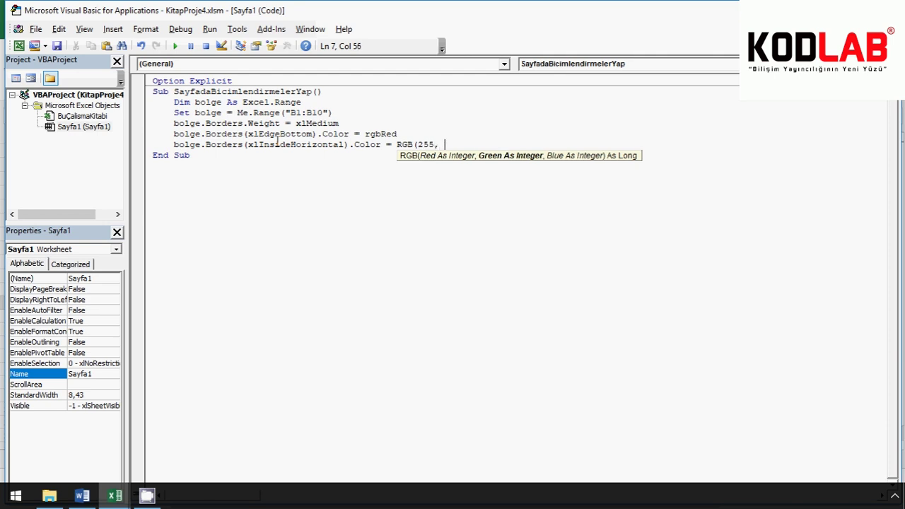
{"action": "type", "text": "255"}
{"action": "type", "text": ","}
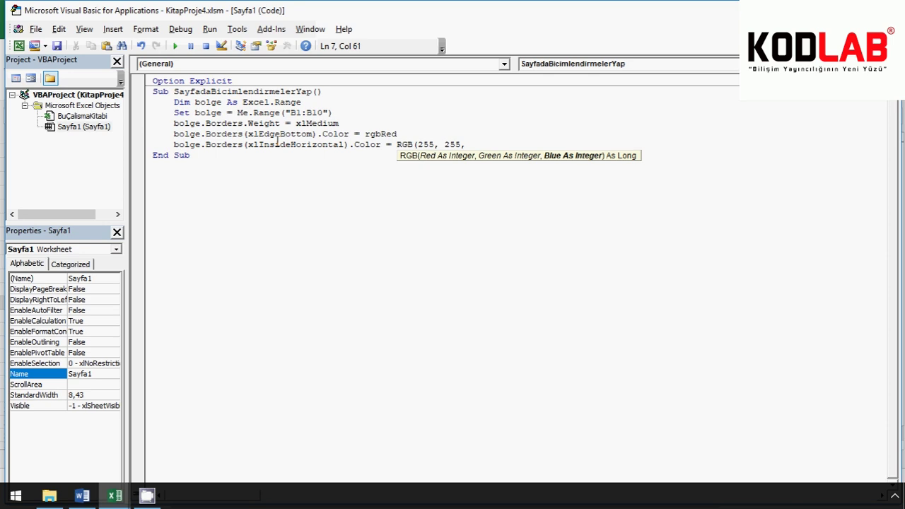
{"action": "type", "text": " 100"}
{"action": "type", "text": ")"}
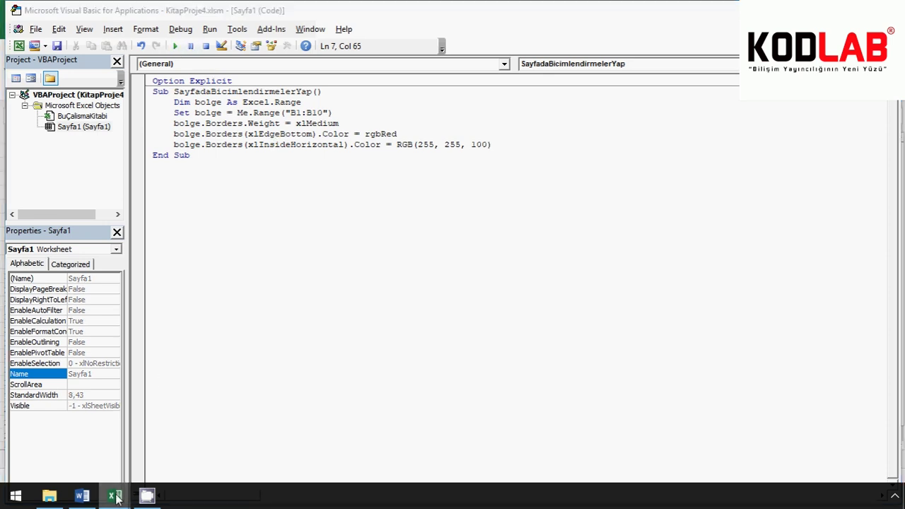
Check in Excel that B1:B10's inner horizontal borders are yellow, then go back to the code
{"action": "mouse_move", "coordinate": [114, 495]}
{"action": "left_click", "coordinate": [99, 453]}
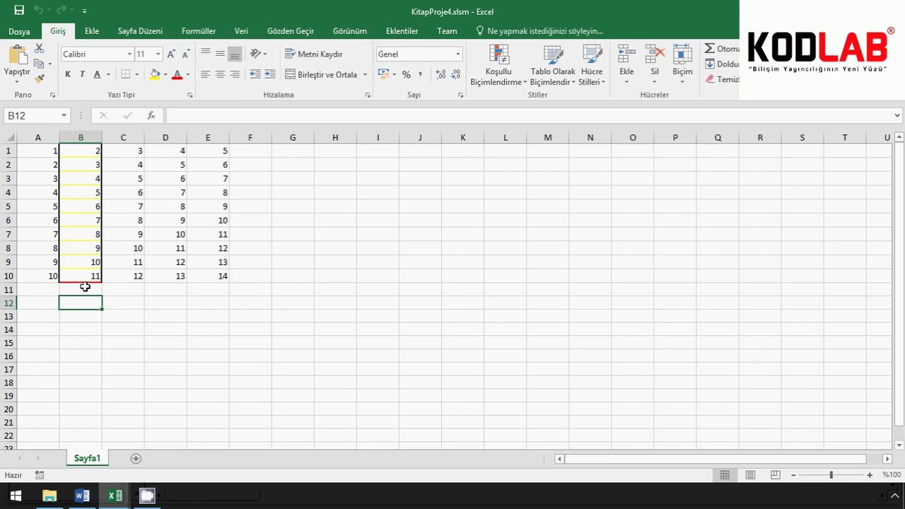
{"action": "key", "text": "alt+F11"}
Add bolge.Font.Bold = True to the macro and run it
{"action": "type", "text": "b"}
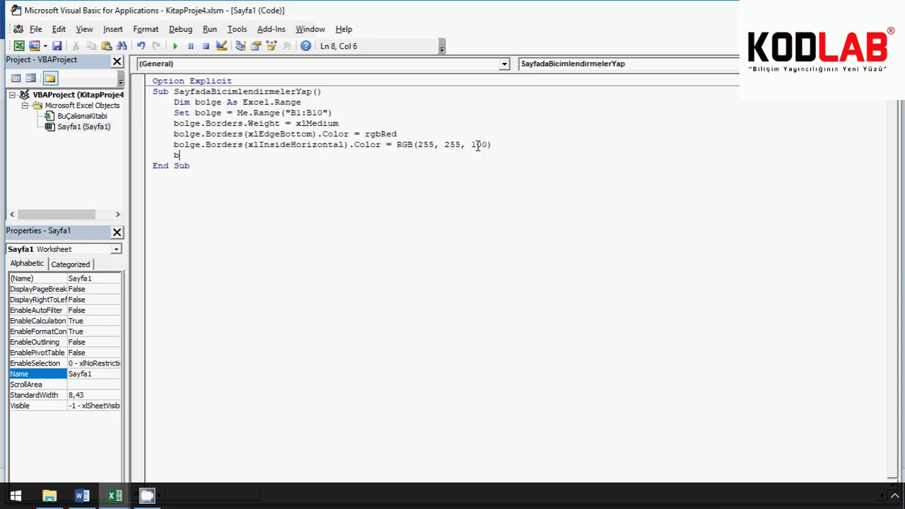
{"action": "type", "text": "olge"}
{"action": "type", "text": ".Font"}
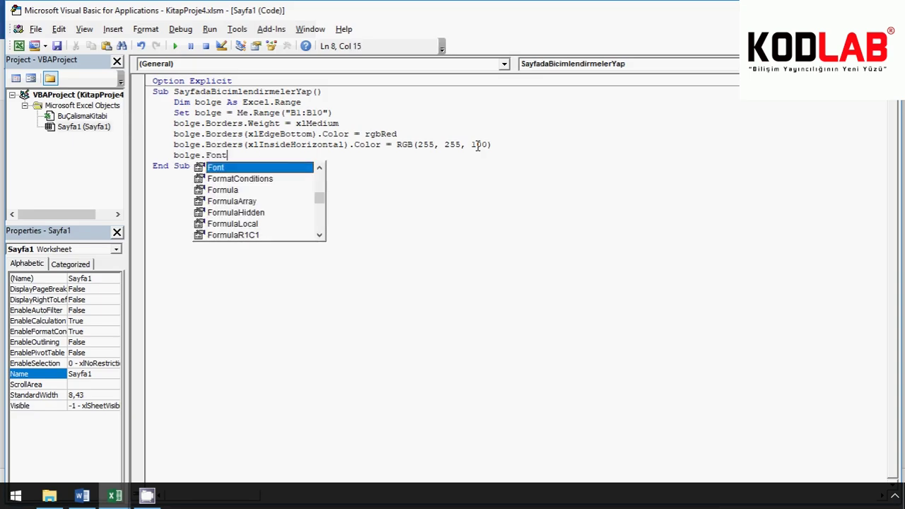
{"action": "type", "text": "."}
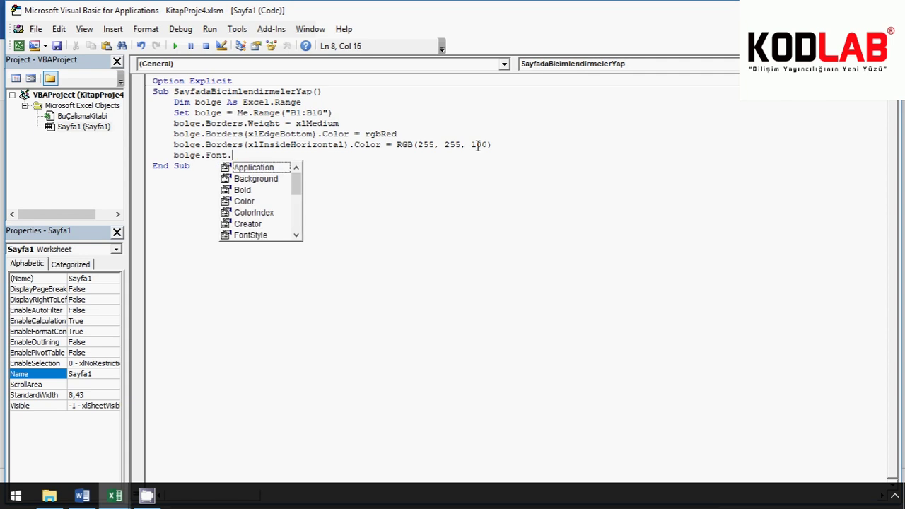
{"action": "type", "text": "Bold"}
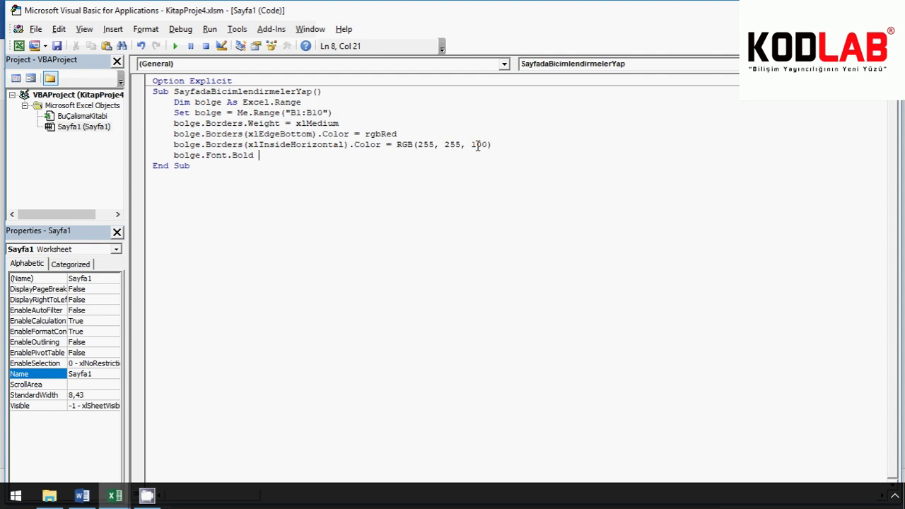
{"action": "type", "text": "= "}
{"action": "type", "text": "True"}
{"action": "left_click", "coordinate": [176, 46]}
Bring up the workbook to view B1:B10's bold values within the yellow and red borders
{"action": "mouse_move", "coordinate": [114, 495]}
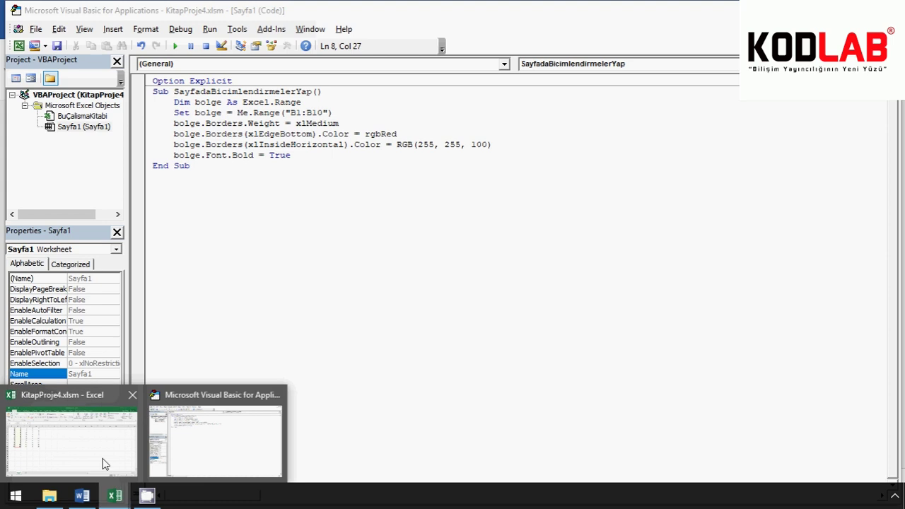
{"action": "left_click", "coordinate": [103, 459]}
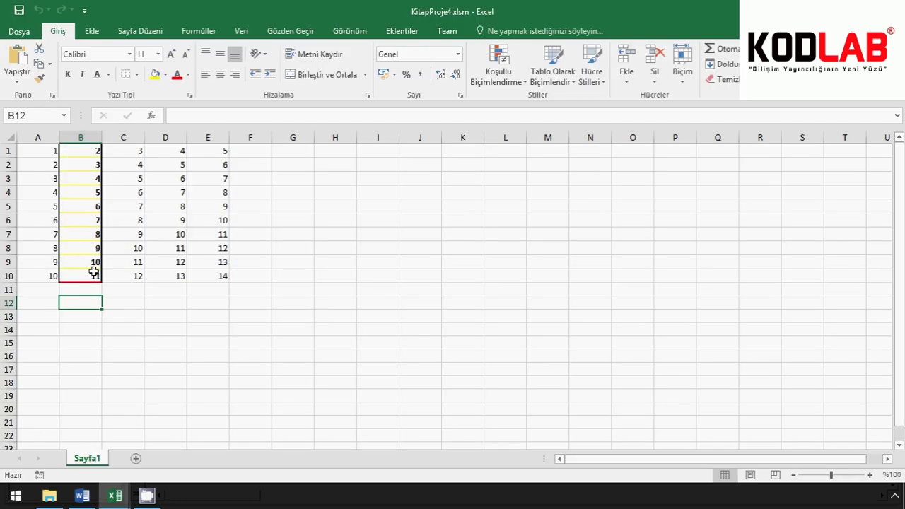
Replace the Font reference with bolge.Interior.Color = rgbYellow to fill B1:B10 yellow
{"action": "key", "text": "alt+F11"}
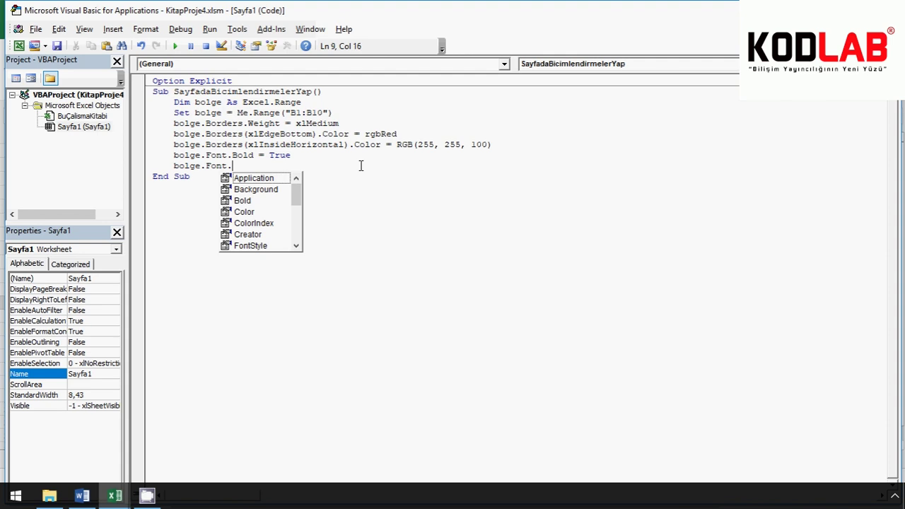
{"action": "key", "text": "Down"}
{"action": "key", "text": "Down"}
{"action": "key", "text": "Down"}
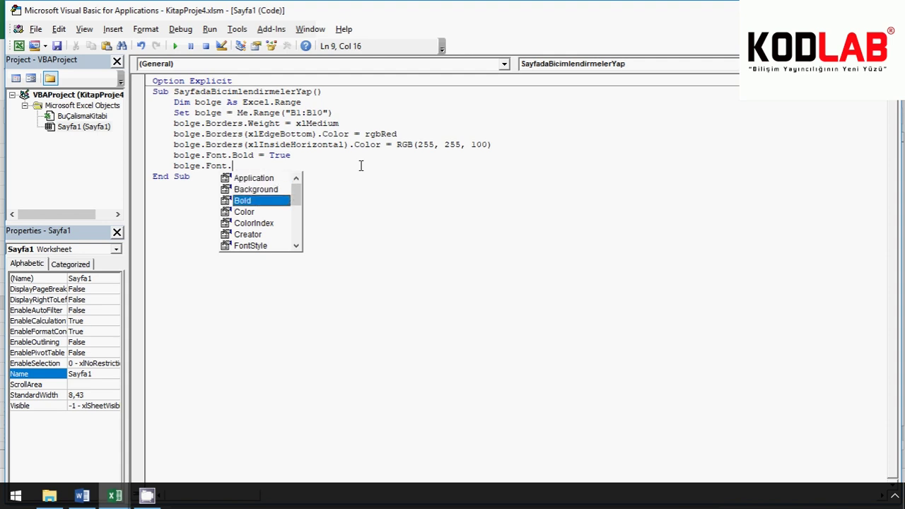
{"action": "key", "text": "Down"}
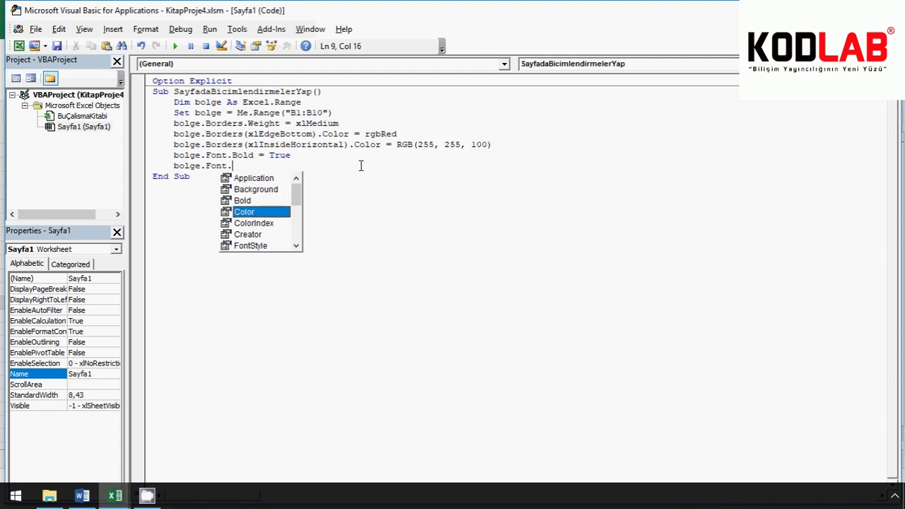
{"action": "key", "text": "Down"}
{"action": "key", "text": "Down"}
{"action": "key", "text": "Down"}
{"action": "key", "text": "Down"}
{"action": "key", "text": "Down"}
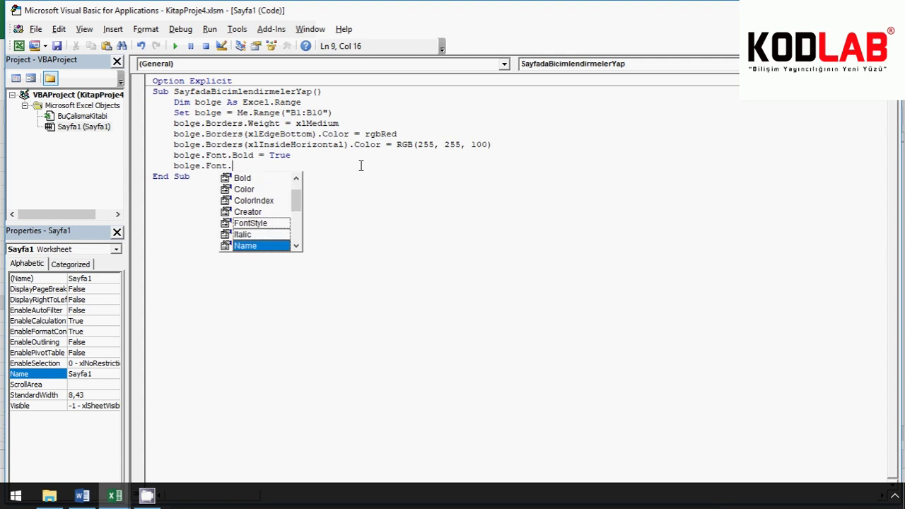
{"action": "key", "text": "Up"}
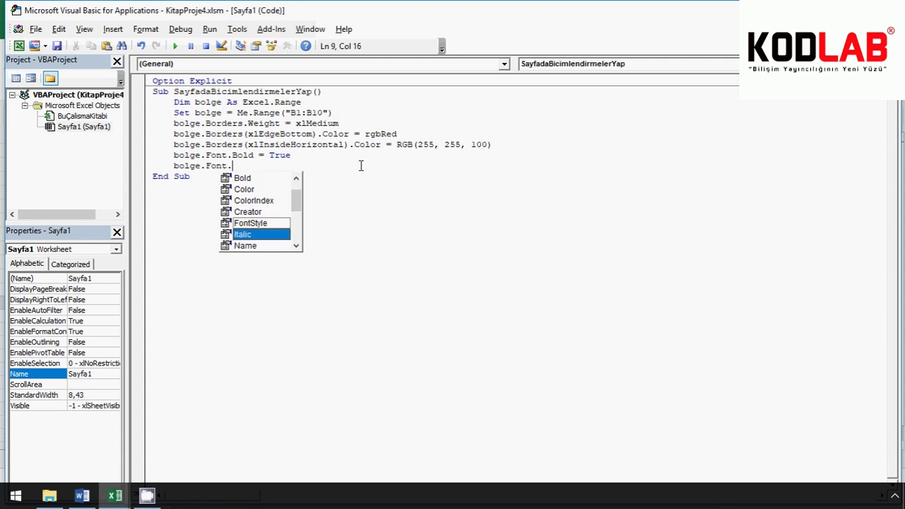
{"action": "key", "text": "Down"}
{"action": "key", "text": "Down"}
{"action": "key", "text": "Up"}
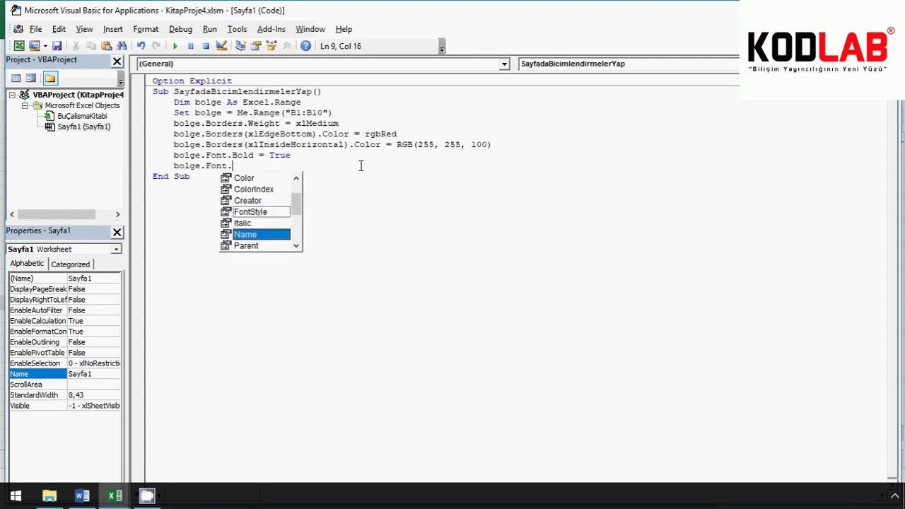
{"action": "key", "text": "Down"}
{"action": "key", "text": "Down"}
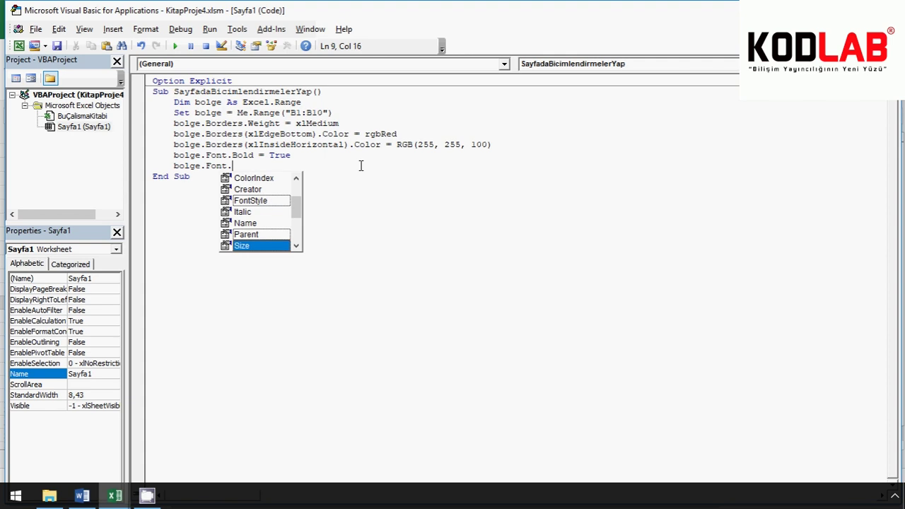
{"action": "key", "text": "Down"}
{"action": "key", "text": "Down"}
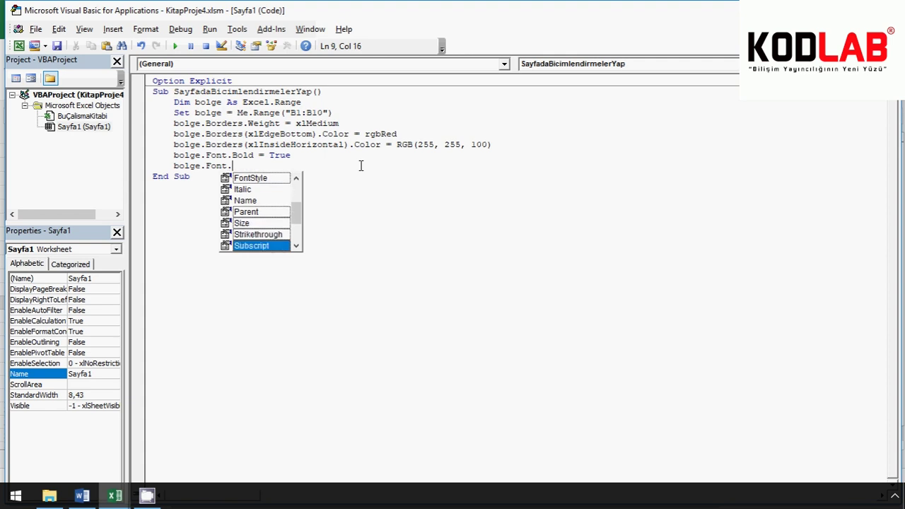
{"action": "key", "text": "Down"}
{"action": "key", "text": "Down"}
{"action": "key", "text": "Down"}
{"action": "key", "text": "Down"}
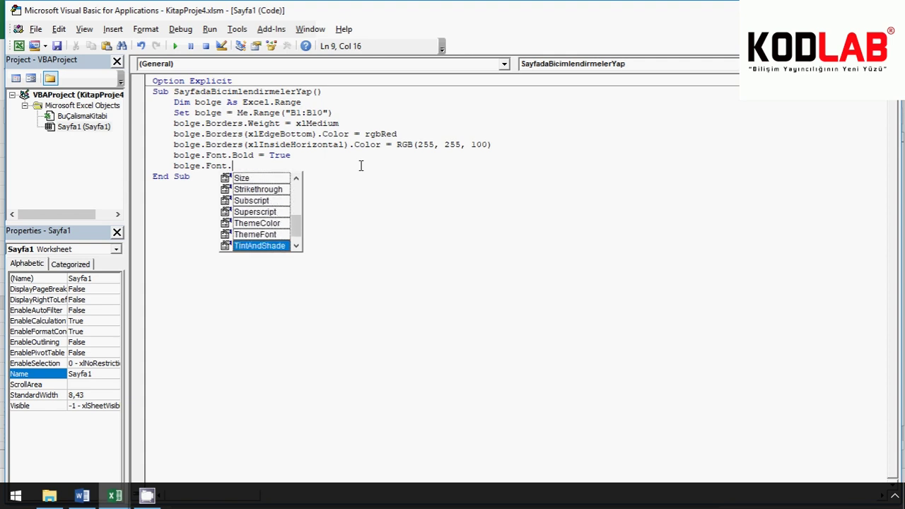
{"action": "key", "text": "Down"}
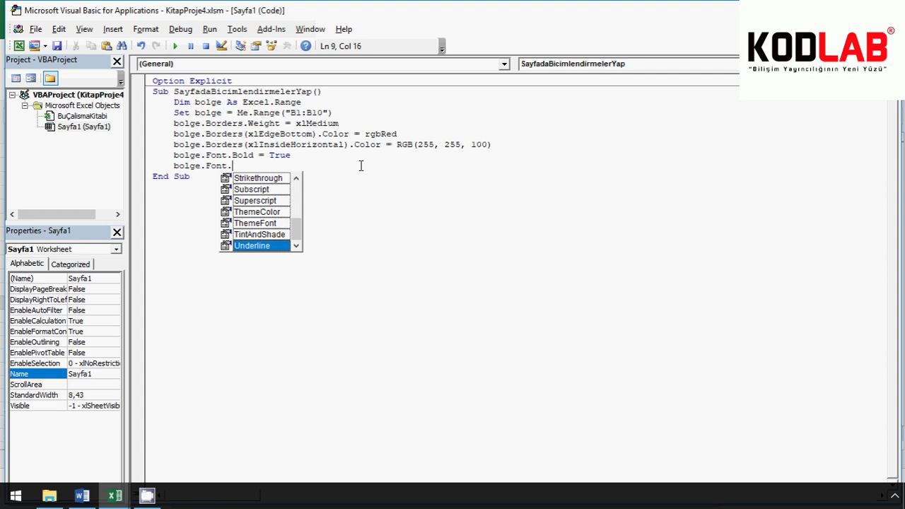
{"action": "key", "text": "BackSpace"}
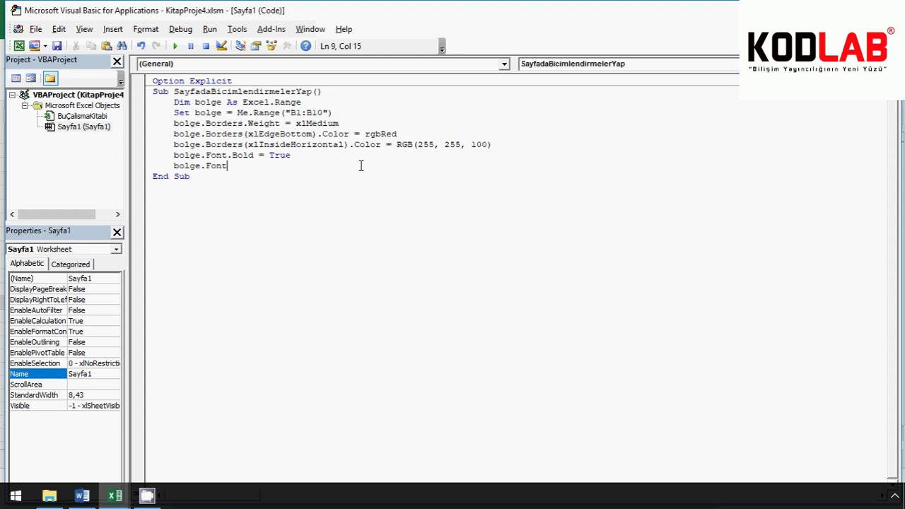
{"action": "key", "text": "BackSpace"}
{"action": "key", "text": "BackSpace"}
{"action": "key", "text": "BackSpace"}
{"action": "type", "text": ".I"}
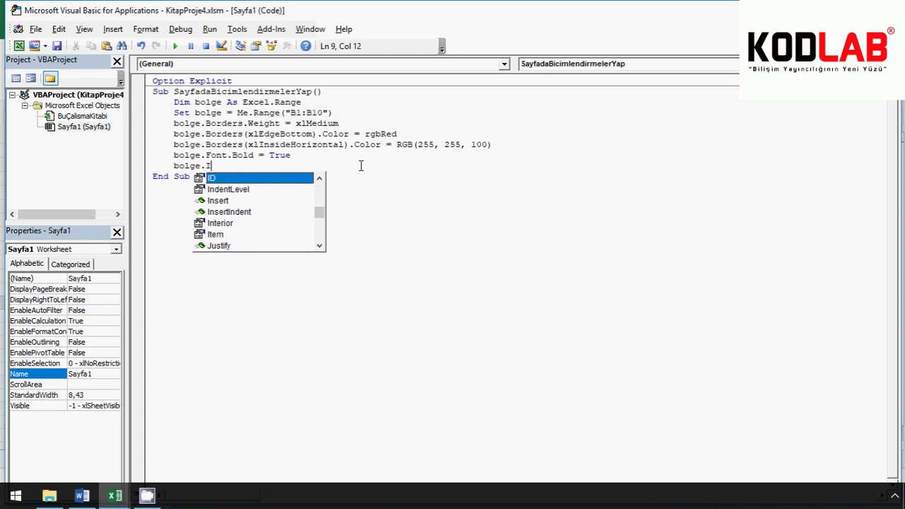
{"action": "type", "text": "nteri"}
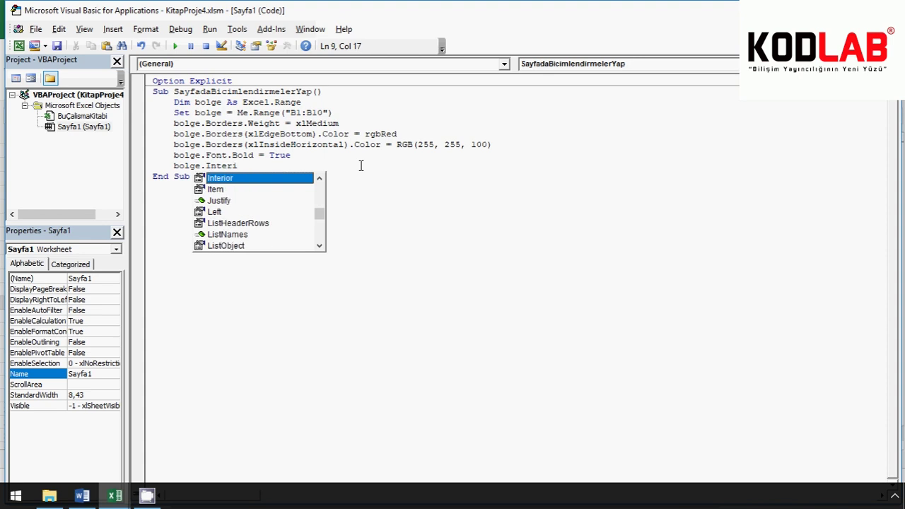
{"action": "type", "text": "or"}
{"action": "type", "text": "."}
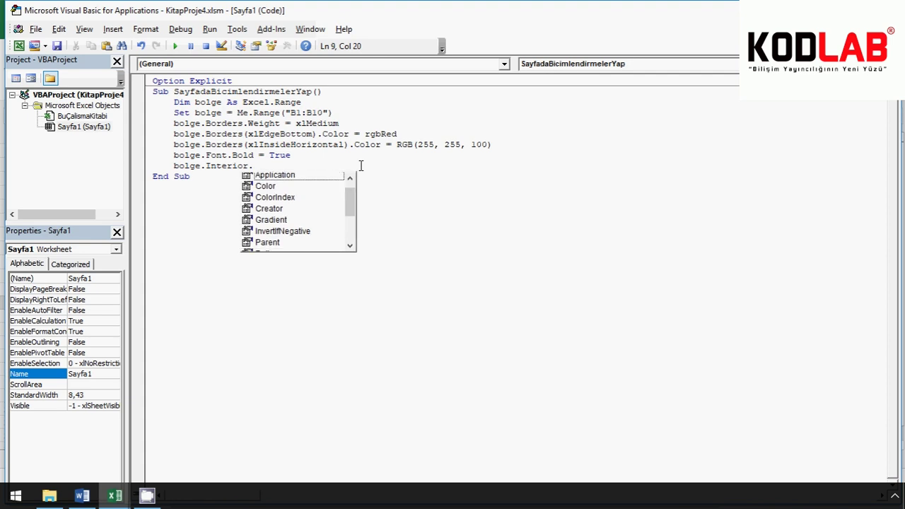
{"action": "type", "text": "Color "}
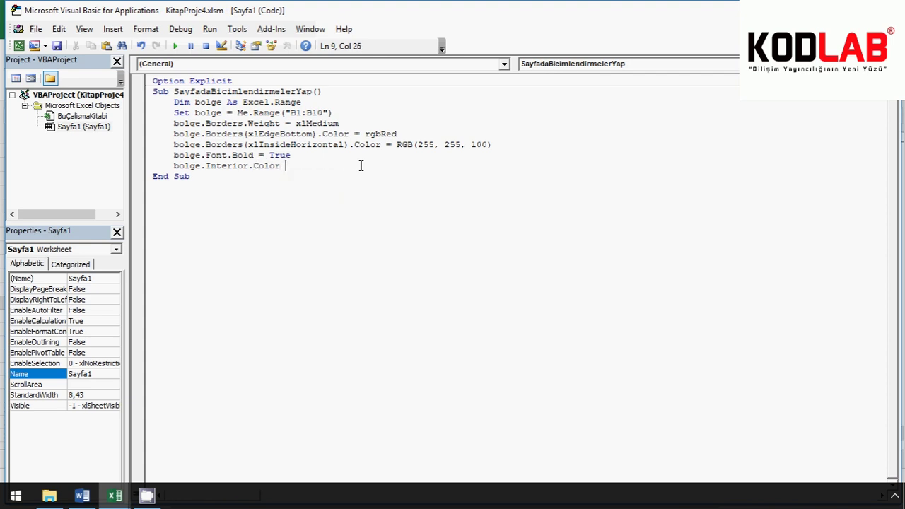
{"action": "type", "text": "= "}
{"action": "type", "text": "rgbYe"}
{"action": "type", "text": "llo"}
{"action": "type", "text": "w"}
Inspect B1:B10's yellow fill and bold text in Excel
{"action": "mouse_move", "coordinate": [117, 492]}
{"action": "left_click", "coordinate": [100, 447]}
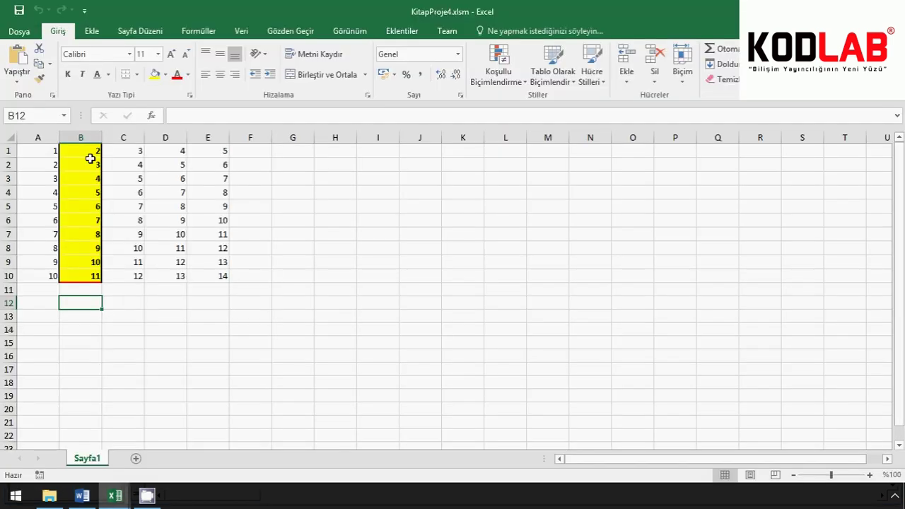
{"action": "left_click_drag", "start_coordinate": [87, 152], "coordinate": [85, 280]}
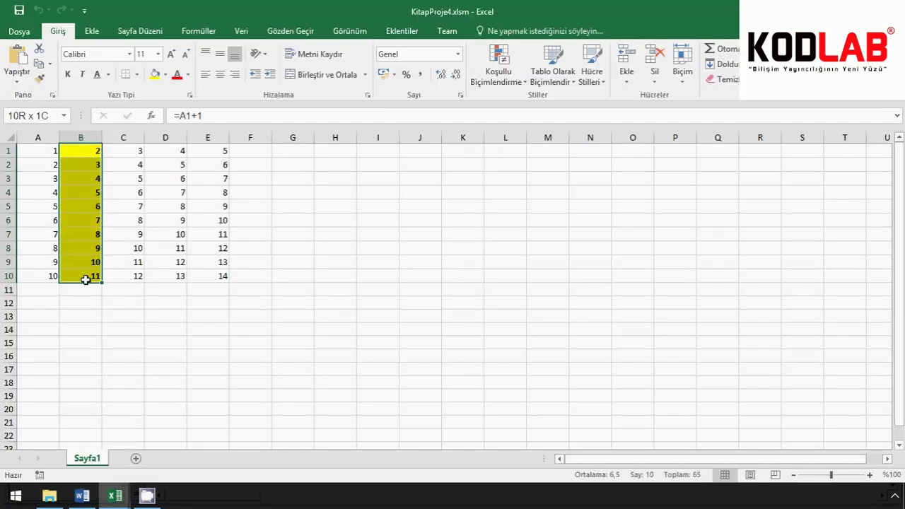
{"action": "left_click", "coordinate": [106, 262]}
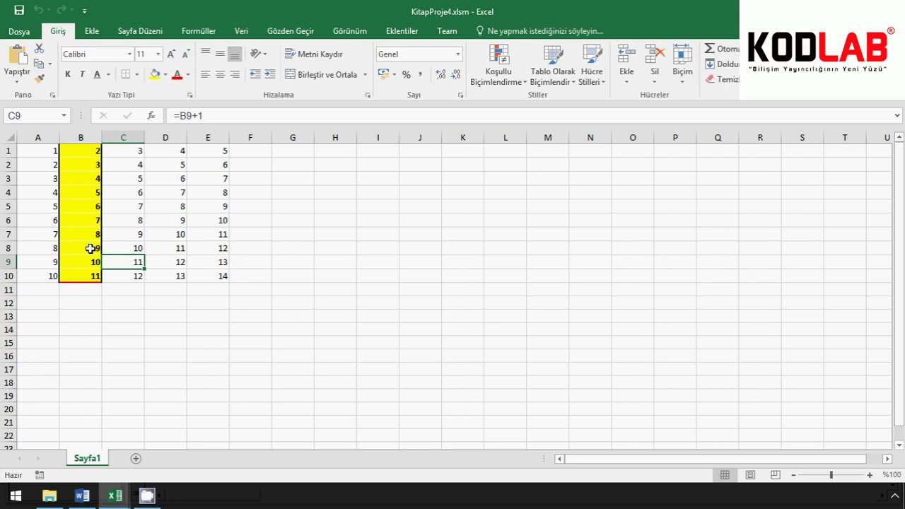
Change the inner horizontal border colour from RGB(255, 255, 100) to RGB(255, 0, 0)
{"action": "left_click", "coordinate": [115, 494]}
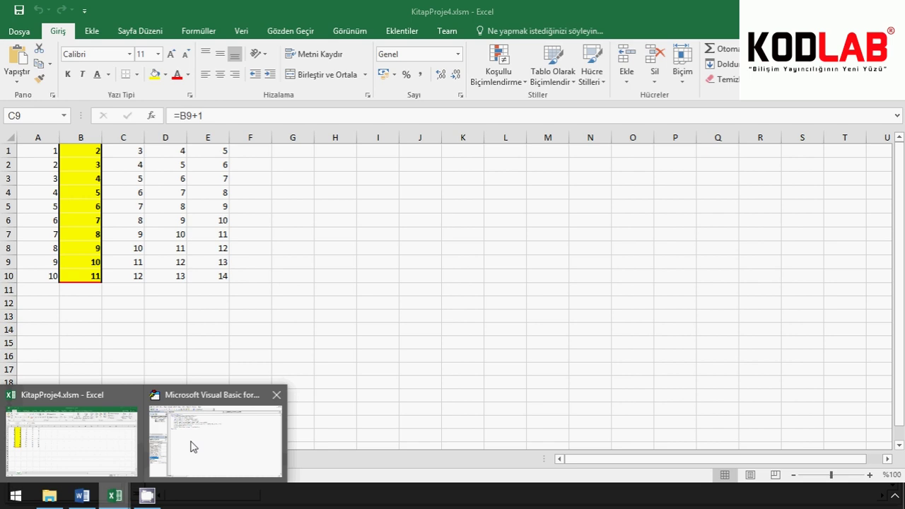
{"action": "left_click", "coordinate": [214, 431]}
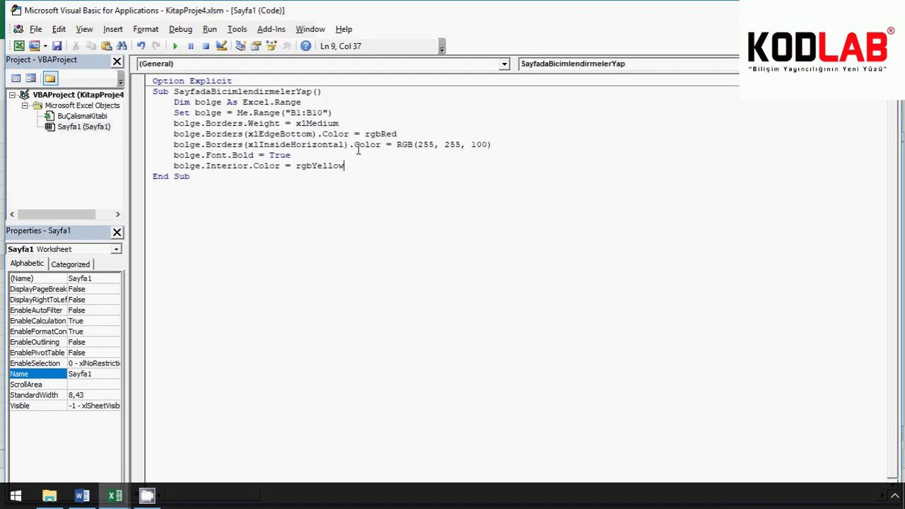
{"action": "double_click", "coordinate": [450, 145]}
{"action": "type", "text": "0"}
{"action": "double_click", "coordinate": [466, 144]}
{"action": "type", "text": "0"}
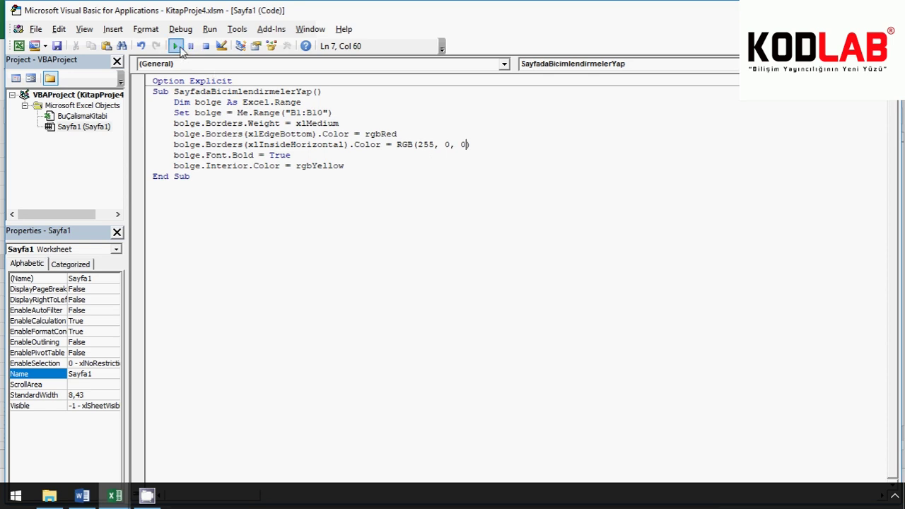
Run the macro and check the yellow, bold B1:B10 with red inner horizontal borders in Excel
{"action": "left_click", "coordinate": [179, 51]}
{"action": "left_click", "coordinate": [101, 428]}
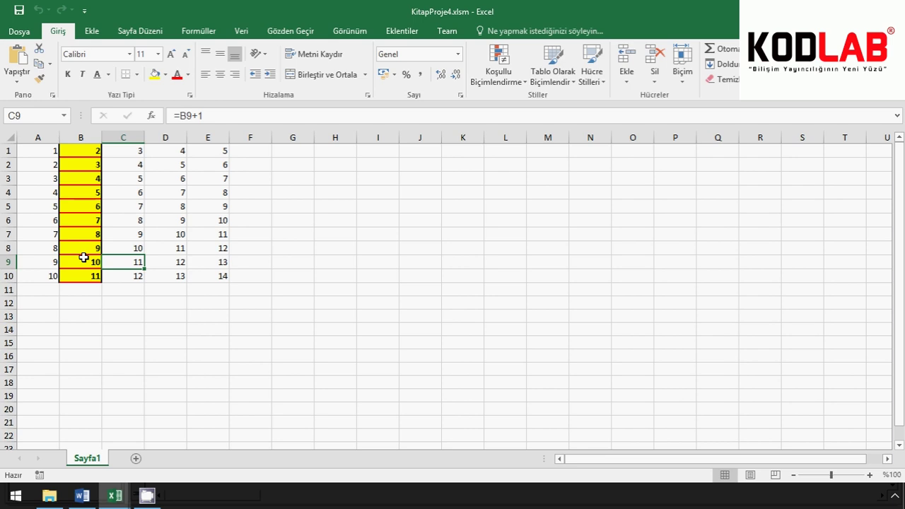
Review the four xlEdgeTop/Left/Right/Bottom LineStyle = xlDouble lines for C1:E10, then run the macro
{"action": "key", "text": "alt+F11"}
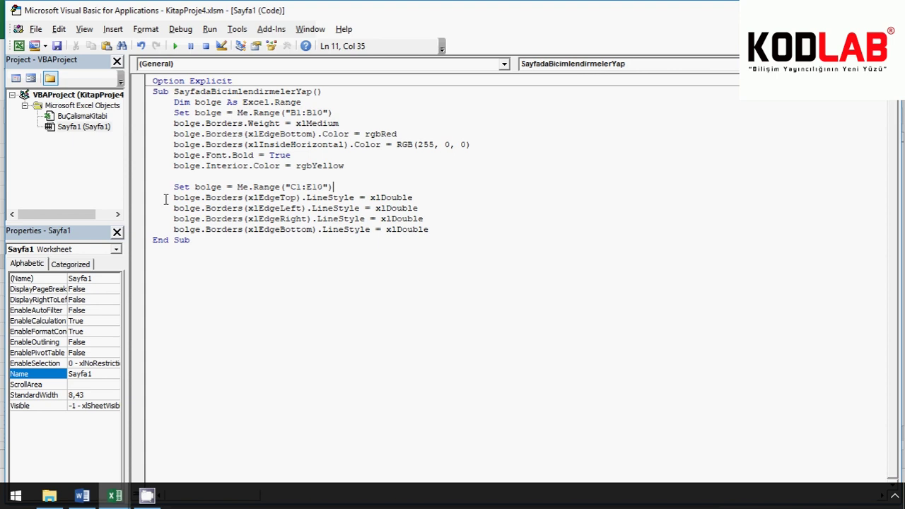
{"action": "left_click_drag", "start_coordinate": [172, 200], "coordinate": [447, 227]}
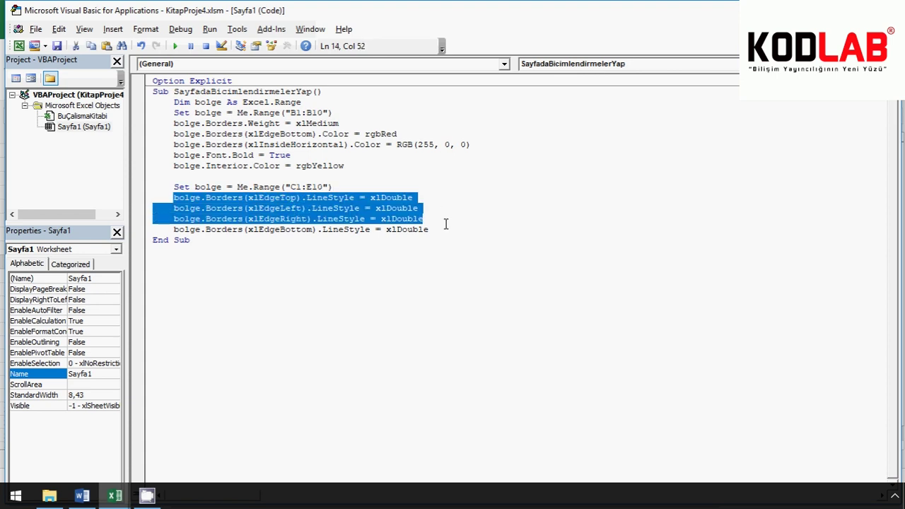
{"action": "double_click", "coordinate": [399, 199]}
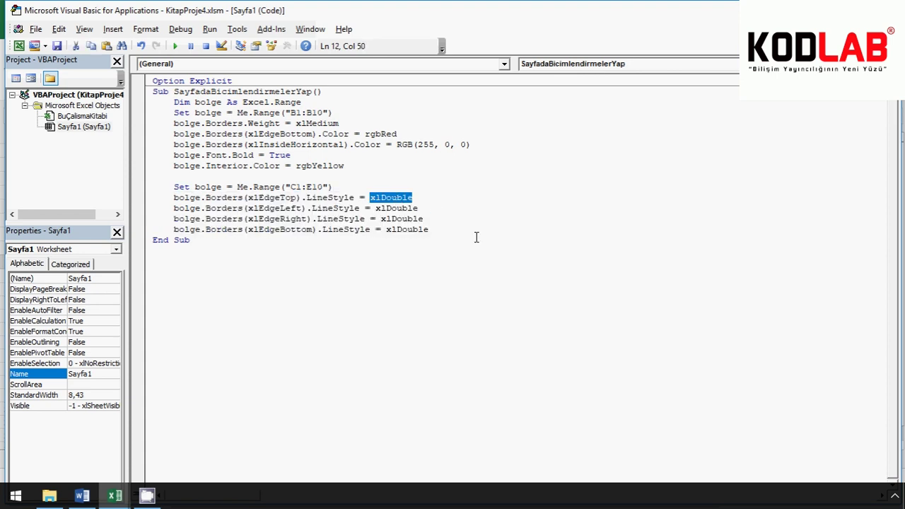
{"action": "double_click", "coordinate": [268, 198]}
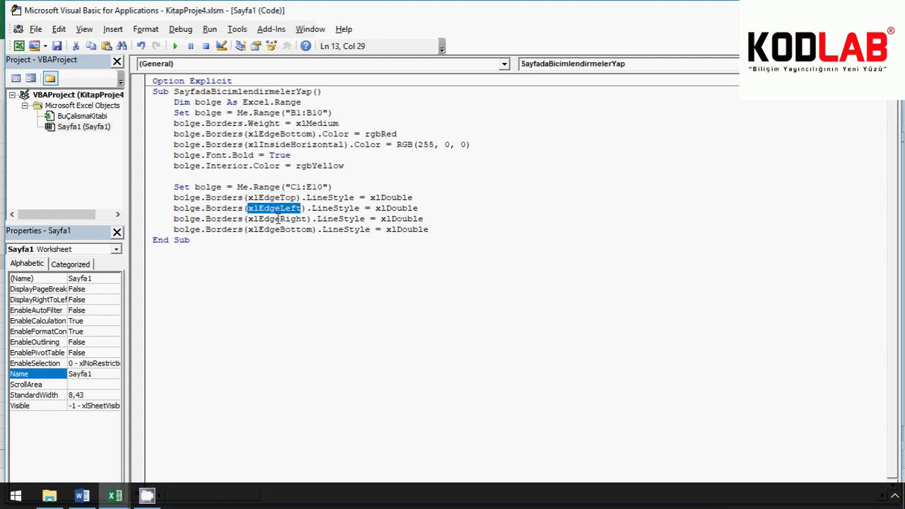
{"action": "double_click", "coordinate": [278, 218]}
{"action": "double_click", "coordinate": [282, 229]}
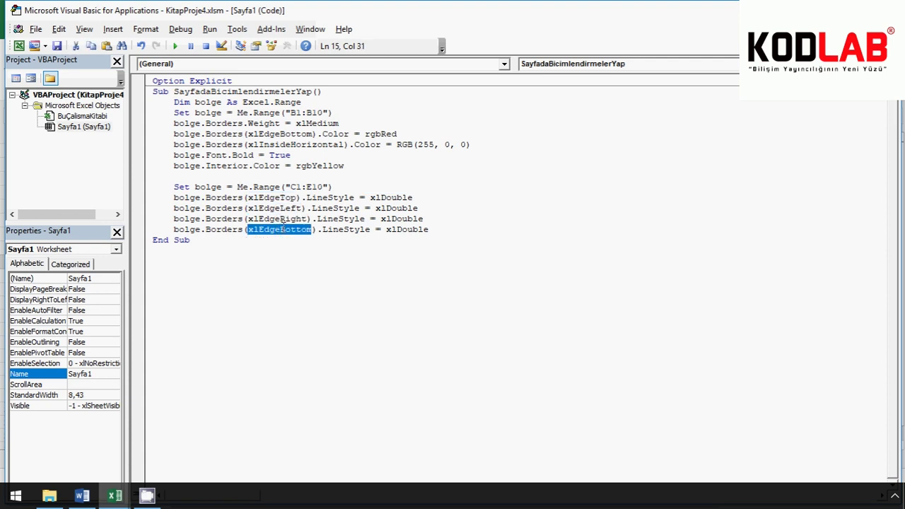
{"action": "double_click", "coordinate": [319, 199]}
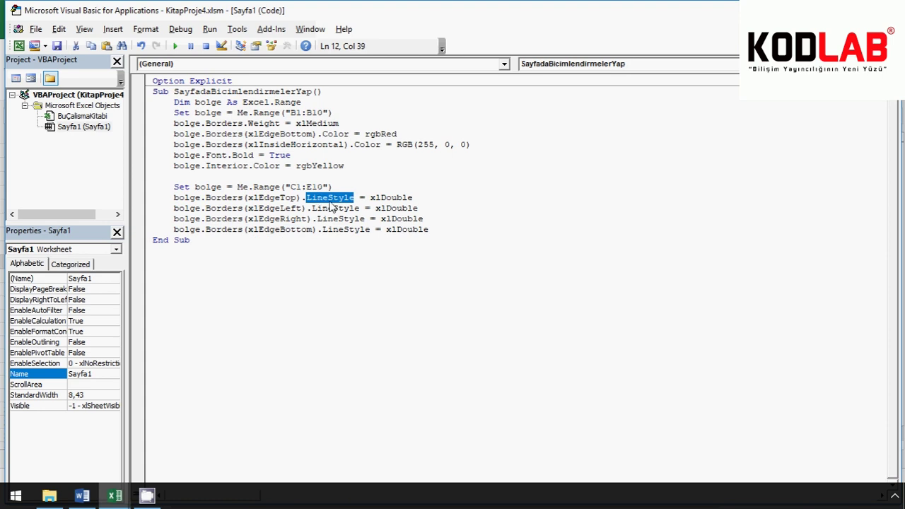
{"action": "double_click", "coordinate": [389, 197]}
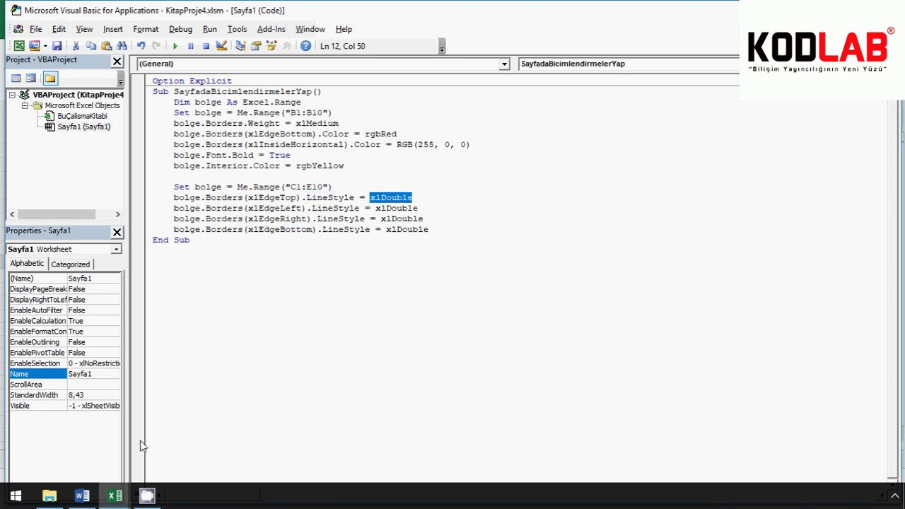
{"action": "left_click", "coordinate": [177, 47]}
{"action": "left_click", "coordinate": [112, 493]}
Add a bolge.BorderAround (xlDouble) line for C1:E10 and run the macro
{"action": "left_click", "coordinate": [92, 456]}
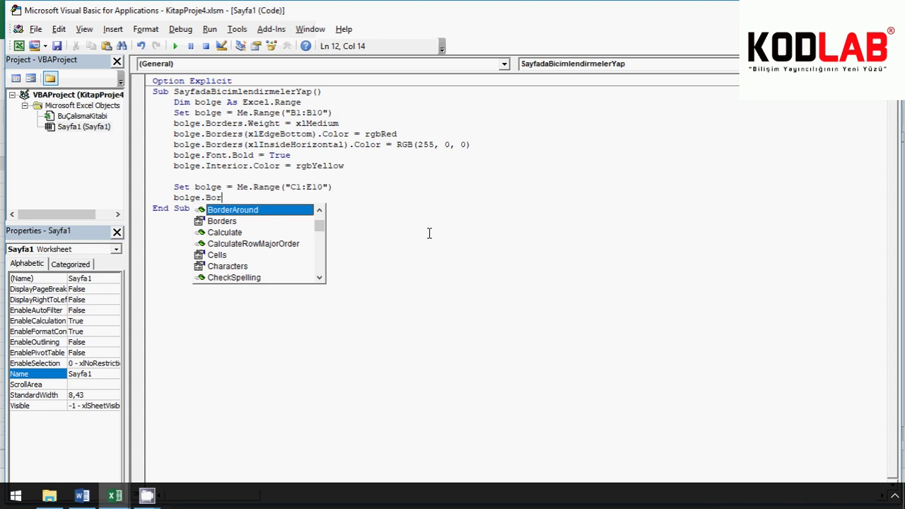
{"action": "key", "text": "Tab"}
{"action": "type", "text": "("}
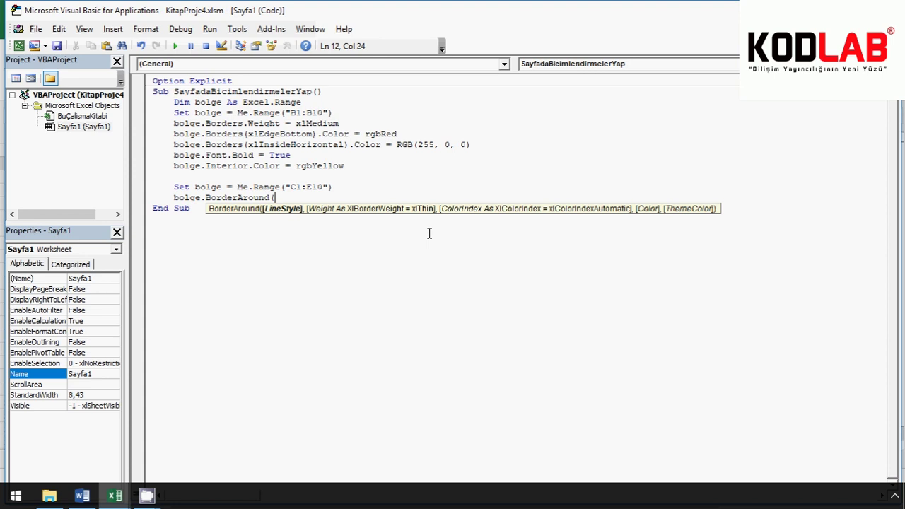
{"action": "type", "text": "xl"}
{"action": "type", "text": "Dou"}
{"action": "type", "text": "ble)"}
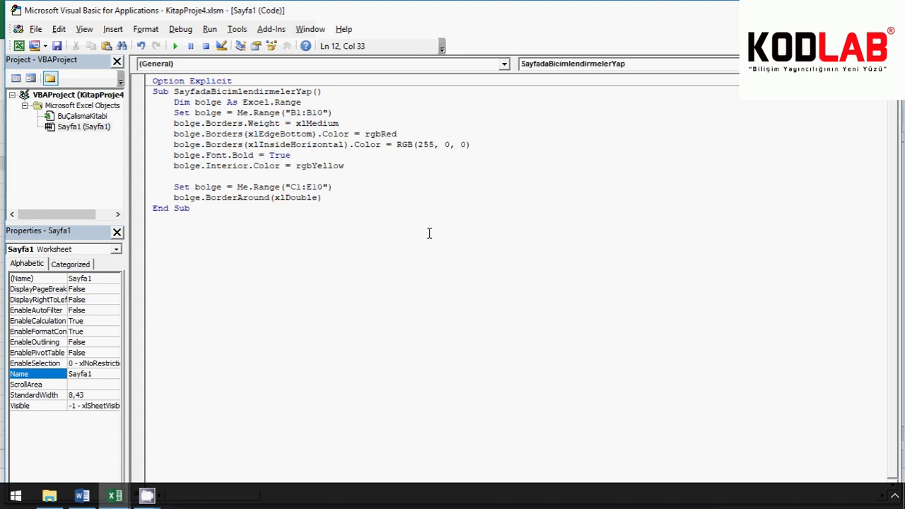
{"action": "left_click", "coordinate": [174, 46]}
{"action": "mouse_move", "coordinate": [145, 500]}
{"action": "left_click", "coordinate": [101, 458]}
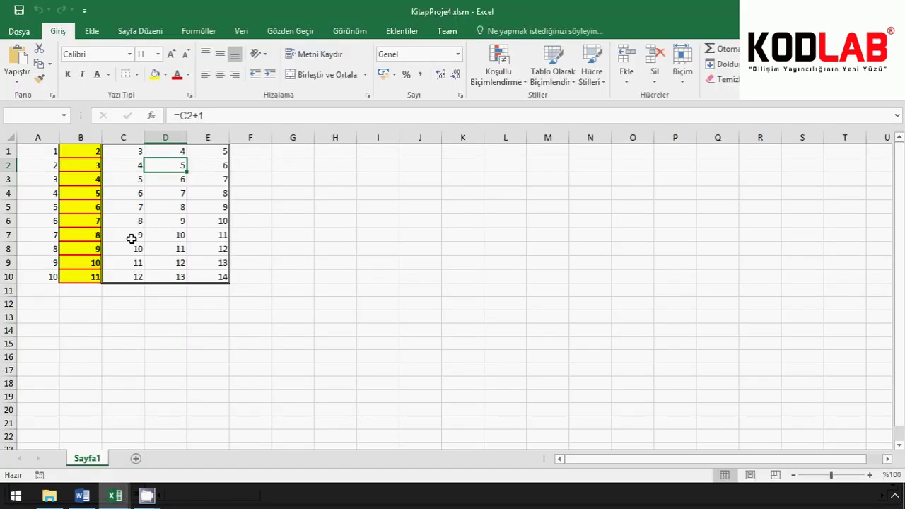
{"action": "left_click_drag", "start_coordinate": [123, 151], "coordinate": [213, 278]}
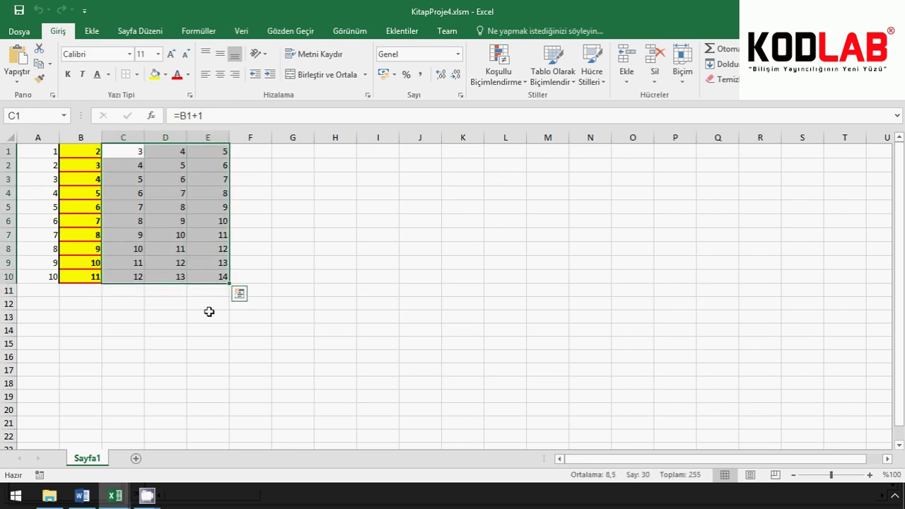
{"action": "left_click", "coordinate": [202, 277]}
{"action": "left_click", "coordinate": [178, 236]}
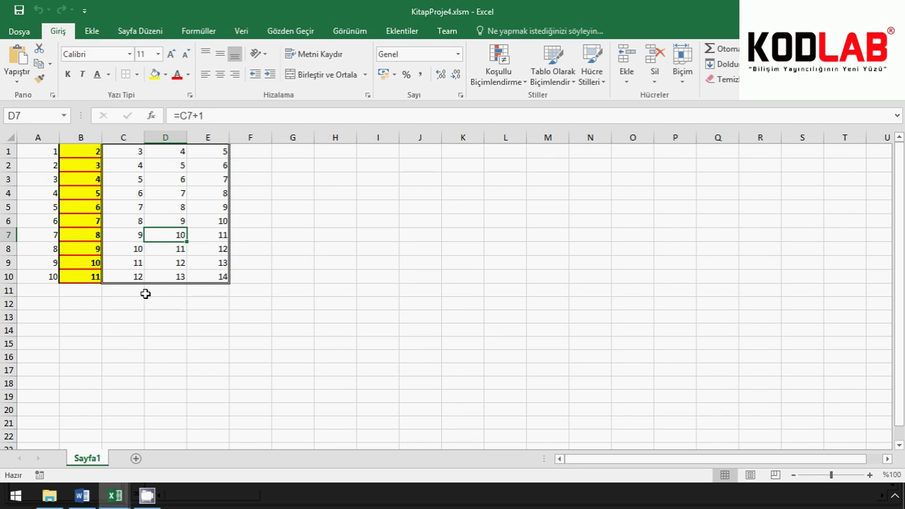
{"action": "left_click", "coordinate": [122, 154]}
{"action": "left_click_drag", "start_coordinate": [122, 154], "coordinate": [210, 275]}
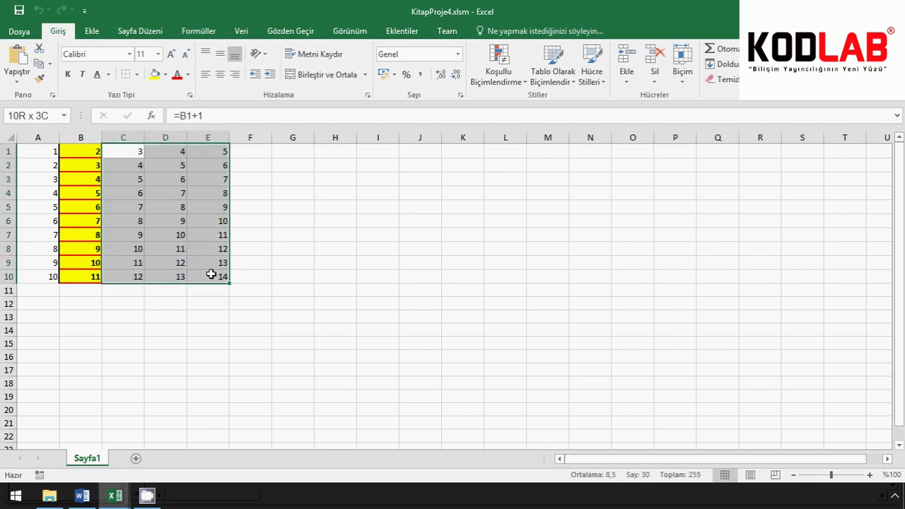
{"action": "left_click", "coordinate": [171, 193]}
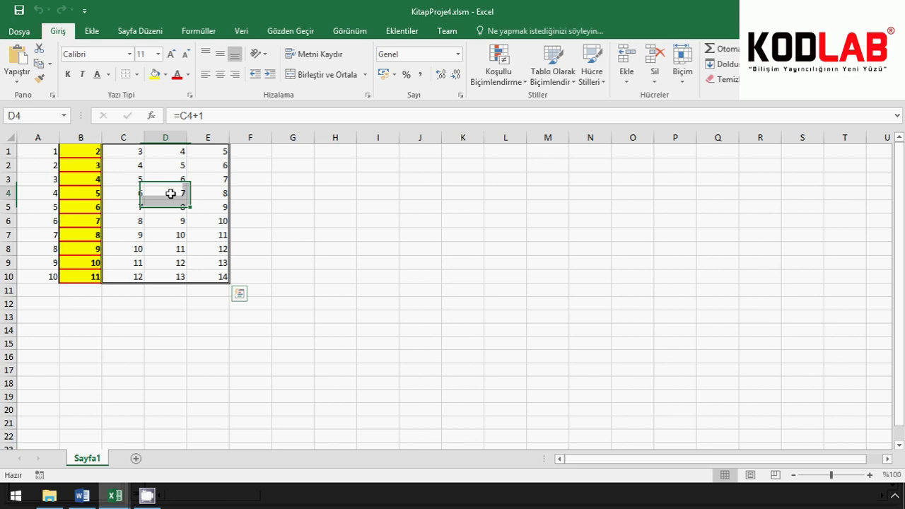
{"action": "left_click", "coordinate": [135, 193]}
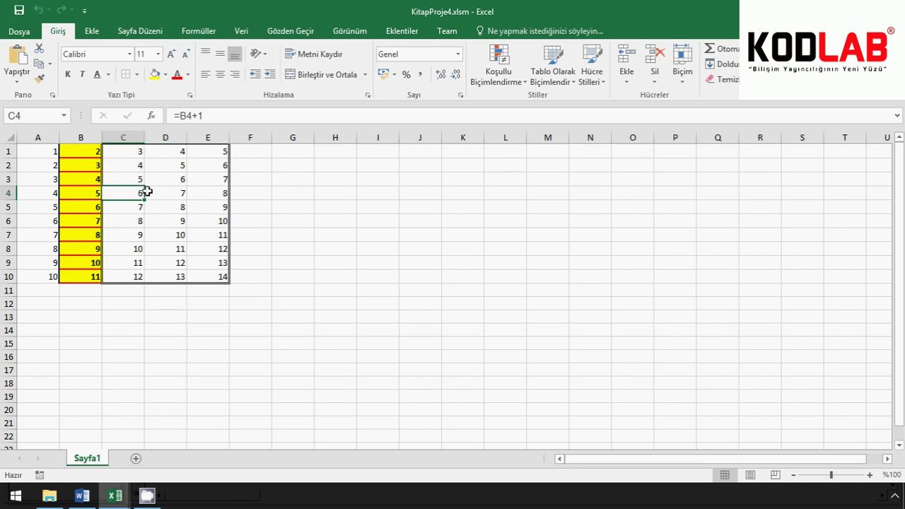
{"action": "left_click", "coordinate": [156, 182]}
{"action": "left_click", "coordinate": [125, 177]}
{"action": "left_click", "coordinate": [129, 165]}
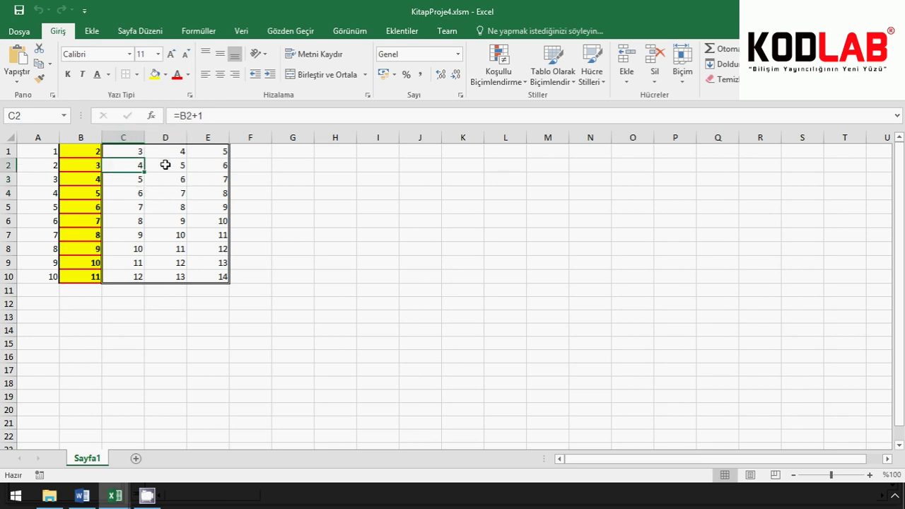
{"action": "left_click", "coordinate": [164, 164]}
{"action": "left_click", "coordinate": [201, 164]}
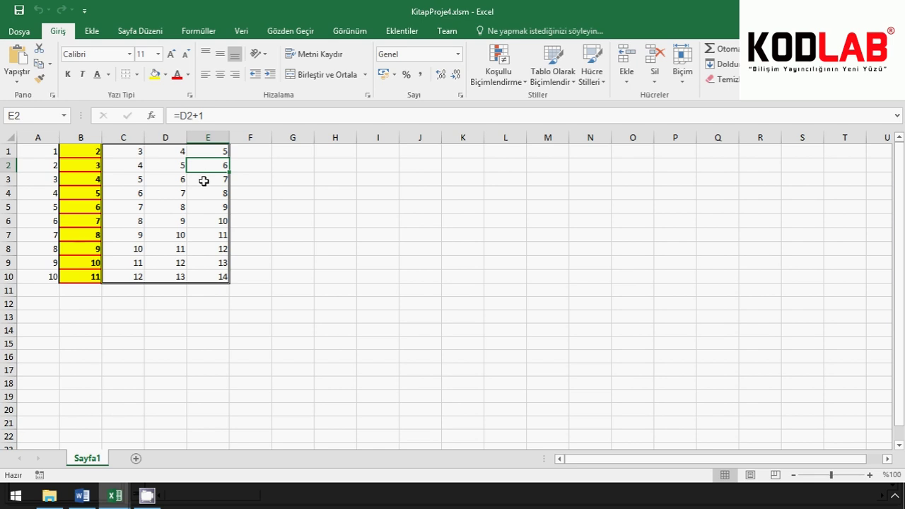
{"action": "mouse_move", "coordinate": [128, 156]}
{"action": "left_mouse_down"}
{"action": "mouse_move", "coordinate": [158, 270]}
{"action": "mouse_move", "coordinate": [196, 278]}
{"action": "left_mouse_up"}
{"action": "left_click", "coordinate": [178, 226]}
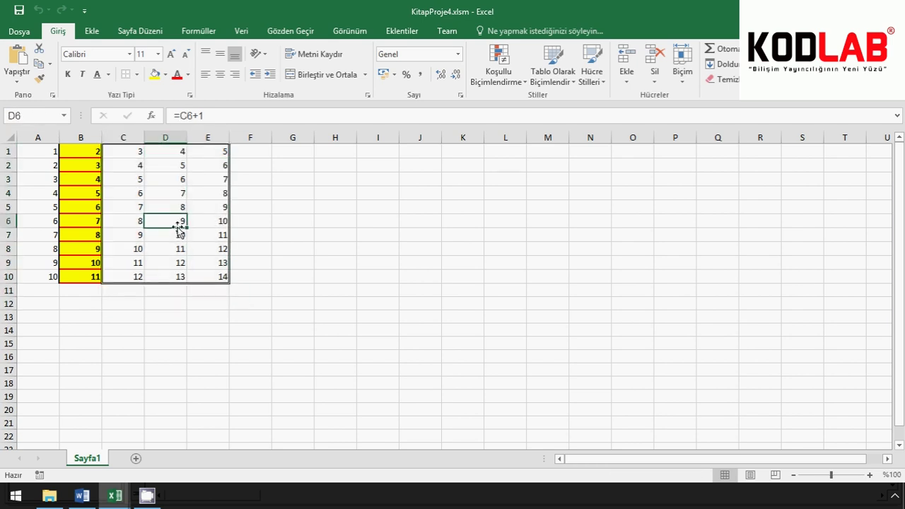
{"action": "key", "text": "alt+F11"}
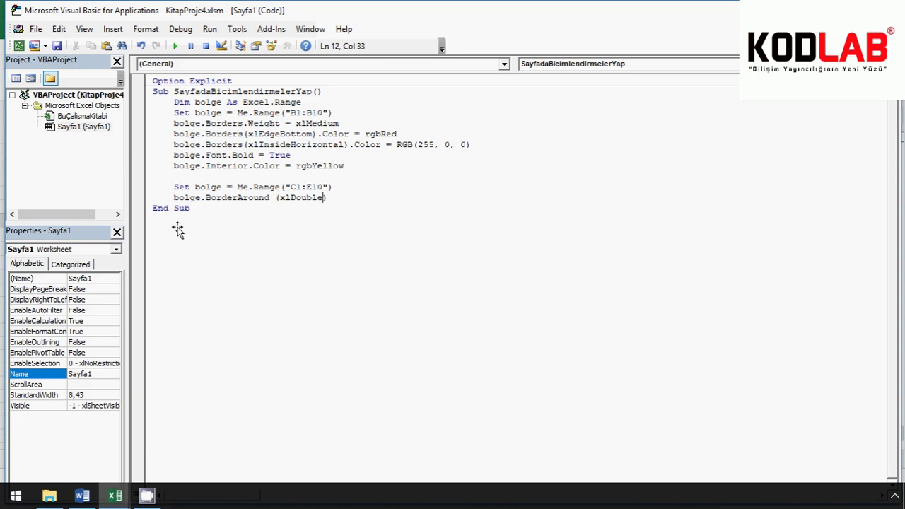
Add the line bolge.Borders(xlInsideVertical).LineStyle = xlDot before End Sub
{"action": "key", "text": "Return"}
{"action": "type", "text": "bol"}
{"action": "type", "text": "ge.B"}
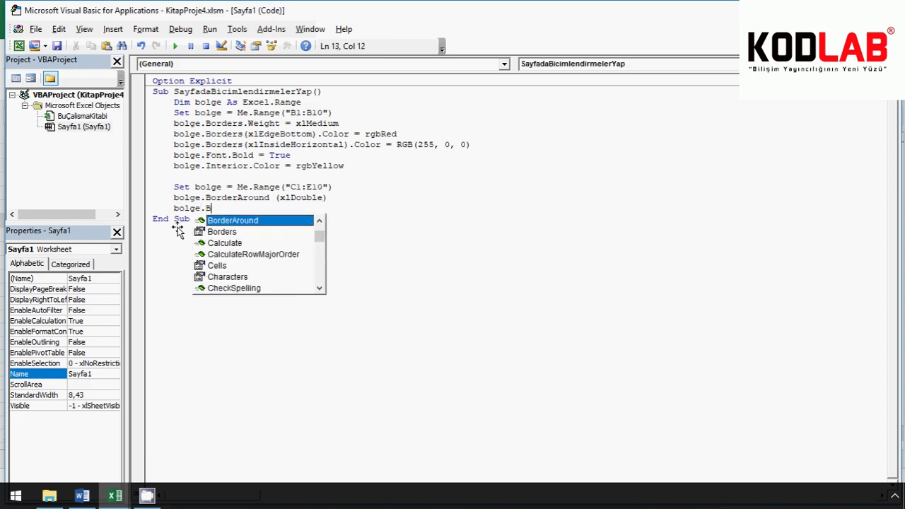
{"action": "type", "text": "orders"}
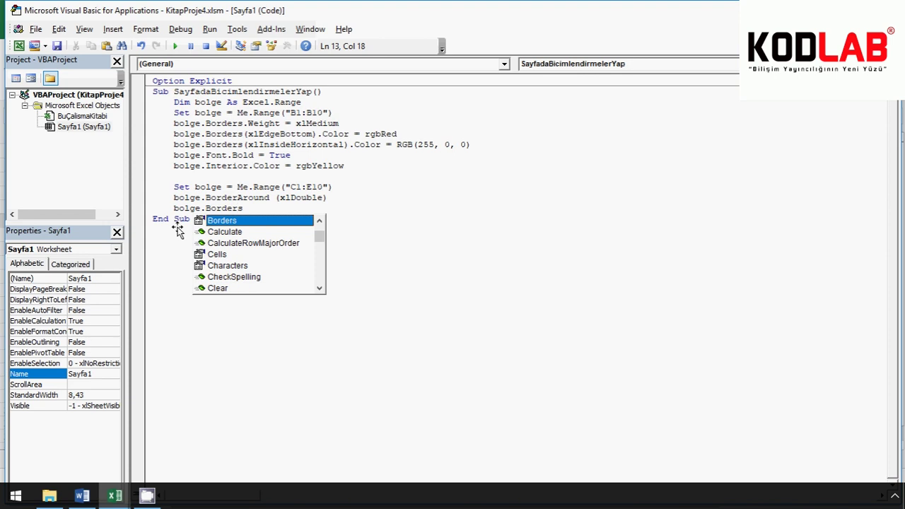
{"action": "type", "text": "("}
{"action": "key", "text": "Down"}
{"action": "key", "text": "Down"}
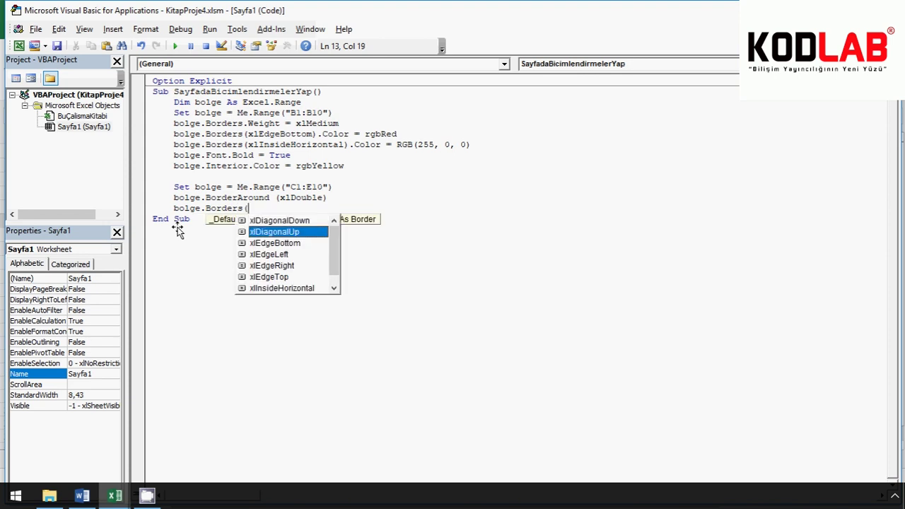
{"action": "key", "text": "Down"}
{"action": "key", "text": "Down"}
{"action": "key", "text": "Down"}
{"action": "key", "text": "Down"}
{"action": "key", "text": "Down"}
{"action": "key", "text": "Down"}
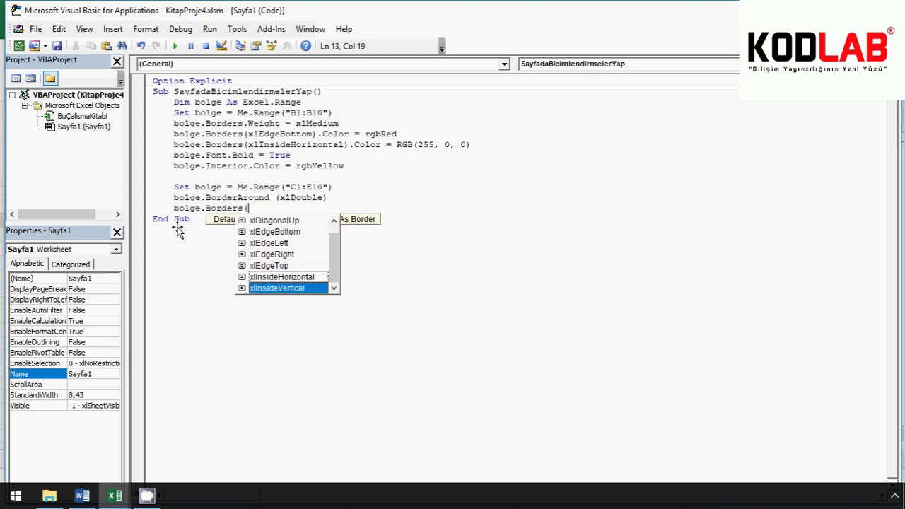
{"action": "key", "text": "Tab"}
{"action": "type", "text": ")"}
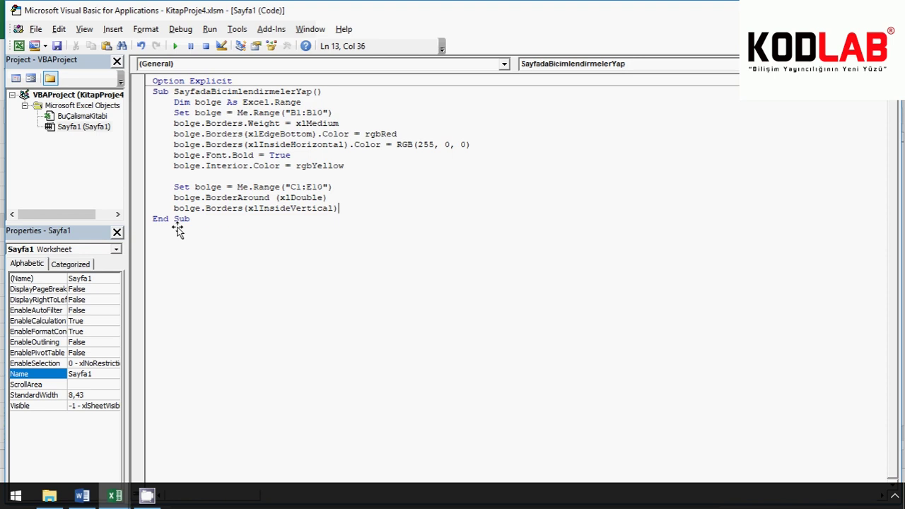
{"action": "type", "text": ".Li"}
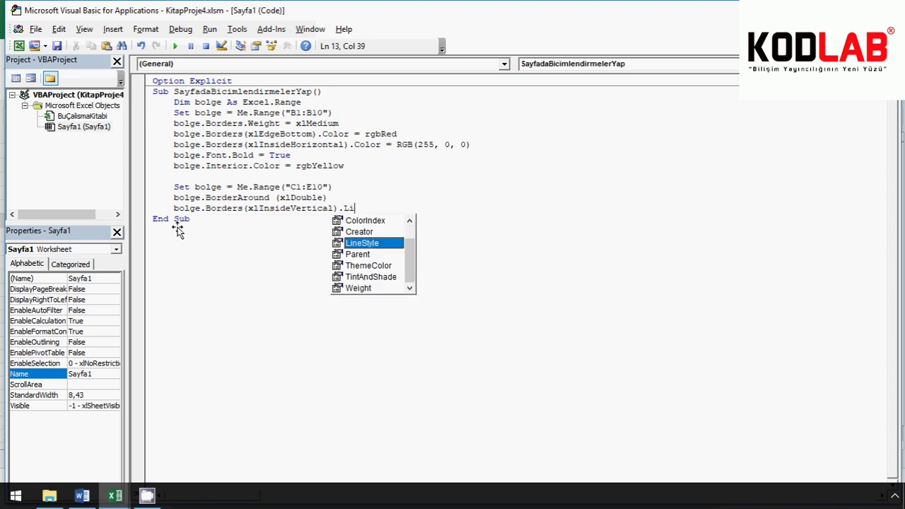
{"action": "type", "text": "ne"}
{"action": "key", "text": "Tab"}
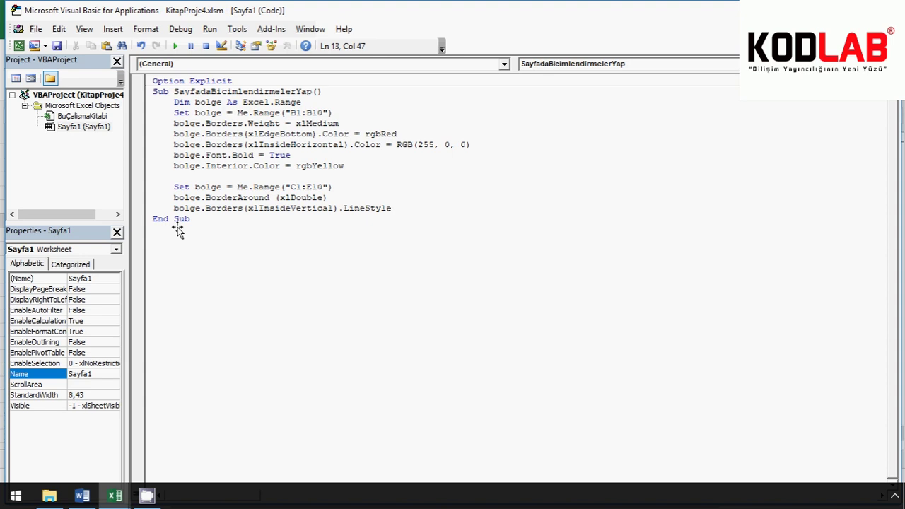
{"action": "type", "text": "= "}
{"action": "type", "text": "xlDo"}
{"action": "type", "text": "t"}
Copy the dotted line below BorderAround and change the copy to xlInsideHorizontal
{"action": "left_click_drag", "start_coordinate": [173, 208], "coordinate": [437, 209]}
{"action": "key", "text": "ctrl+c"}
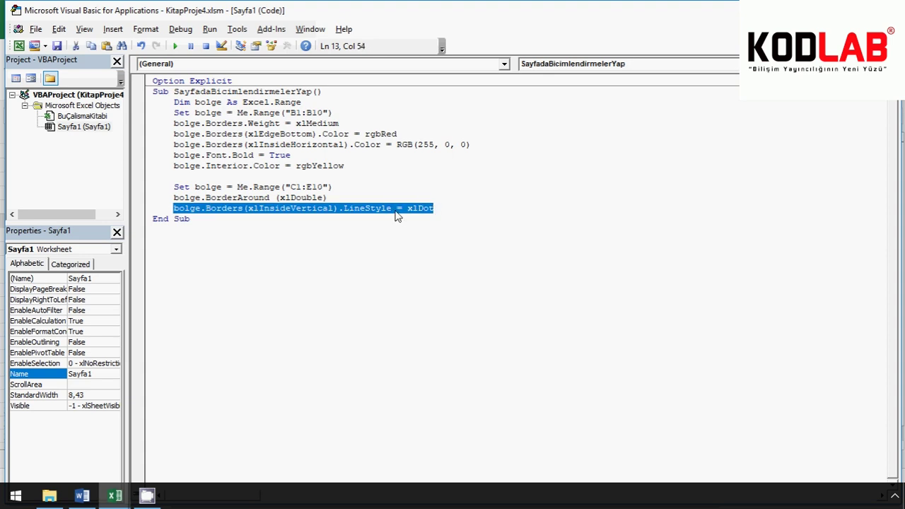
{"action": "left_click", "coordinate": [348, 199]}
{"action": "key", "text": "Return"}
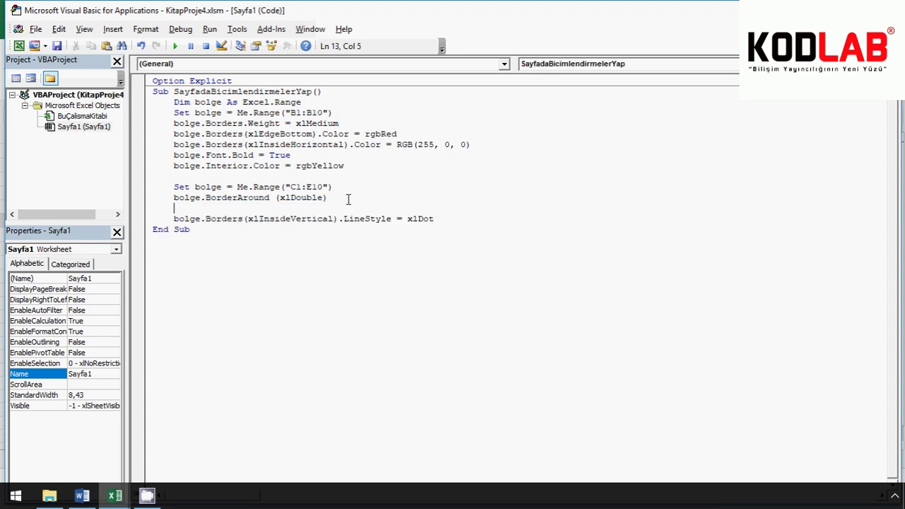
{"action": "key", "text": "ctrl+v"}
{"action": "left_click", "coordinate": [291, 208]}
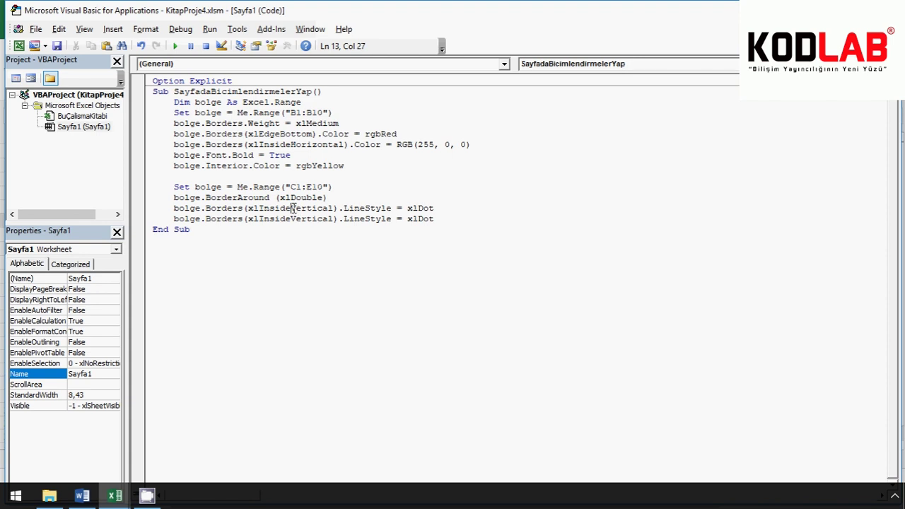
{"action": "left_click_drag", "start_coordinate": [292, 208], "coordinate": [335, 209]}
{"action": "type", "text": "H"}
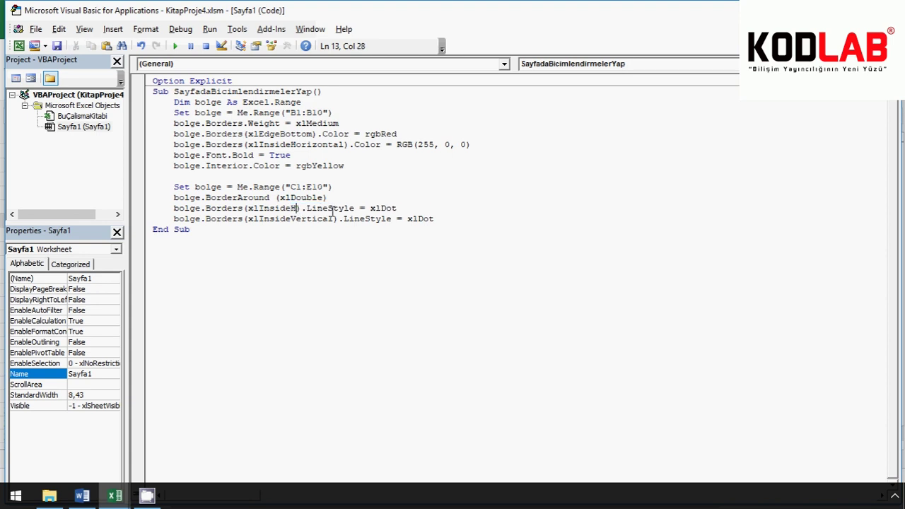
{"action": "type", "text": "orizonta"}
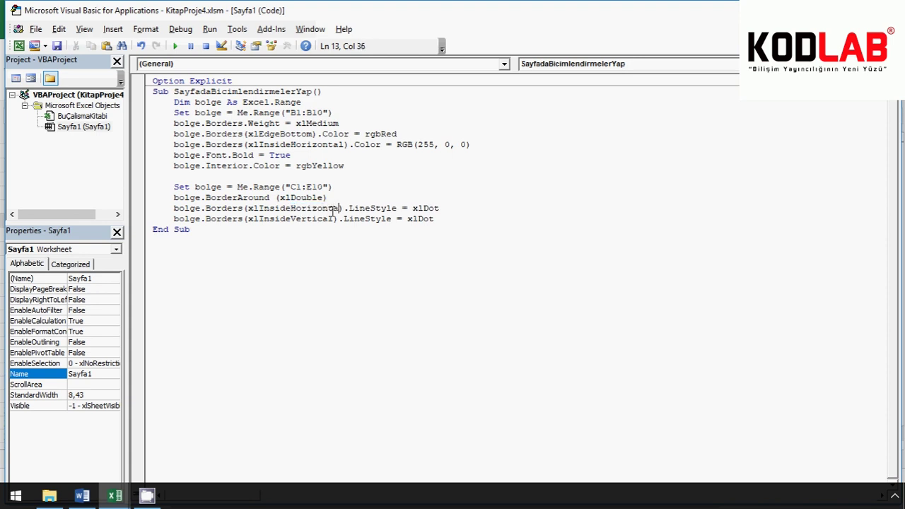
{"action": "type", "text": "l"}
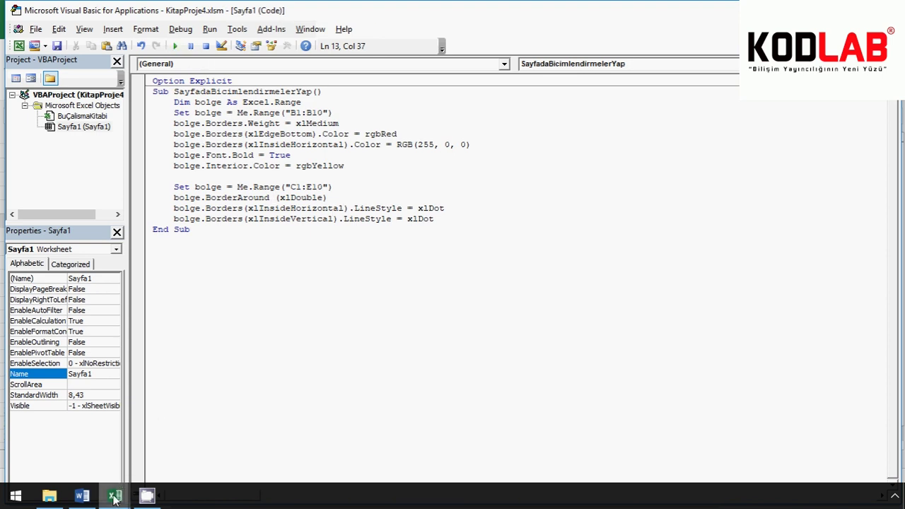
View C1:E10's dotted inner lines and double outer border beside the yellow B1:B10 in Excel
{"action": "mouse_move", "coordinate": [115, 495]}
{"action": "left_click", "coordinate": [98, 444]}
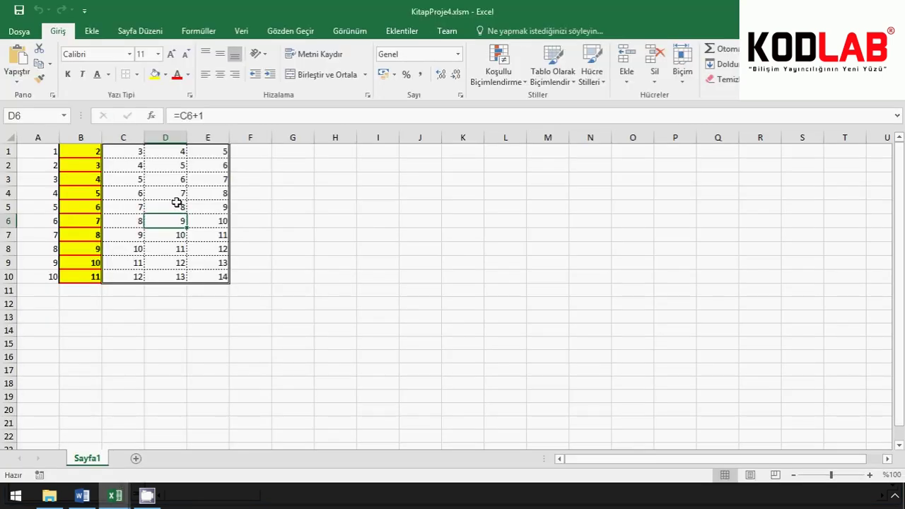